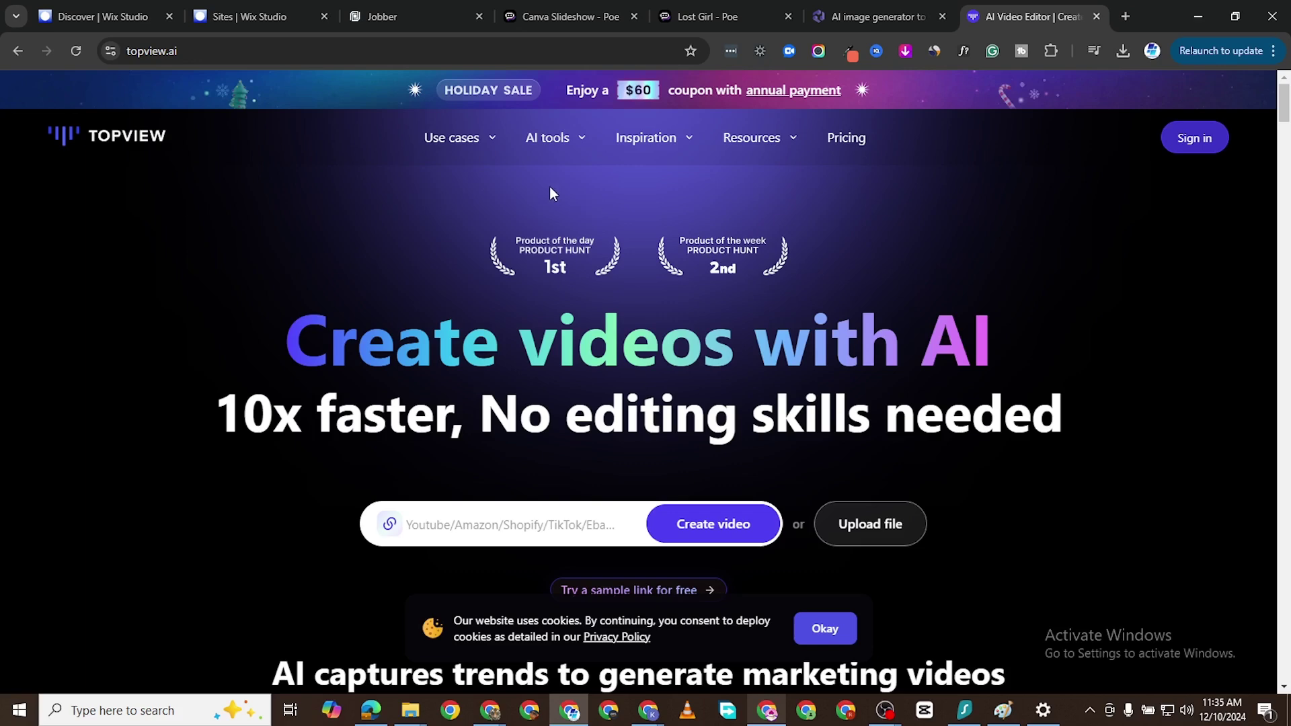
On topview.ai, reveal the AI tools menu listing AI Avatar, AI Talking Photo and other tools
{"action": "mouse_move", "coordinate": [577, 142]}
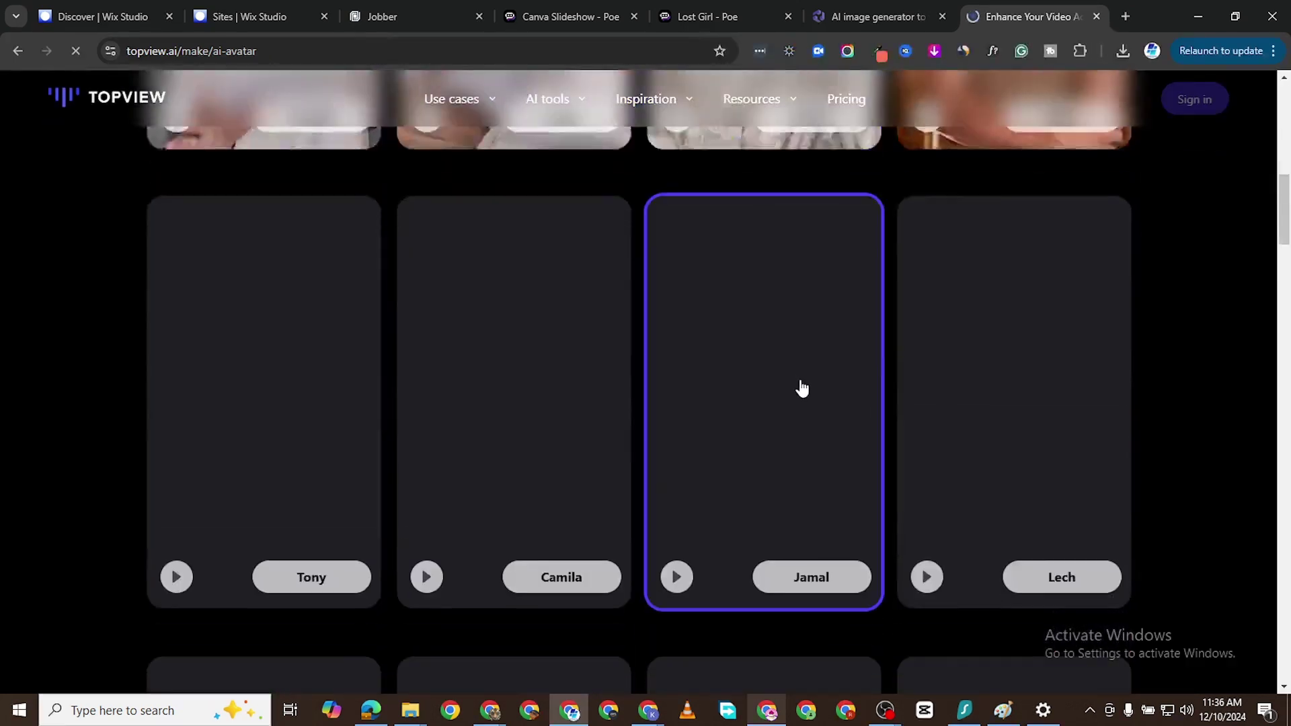
{"action": "scroll", "coordinate": [802, 389], "scroll_direction": "down", "scroll_amount": 18}
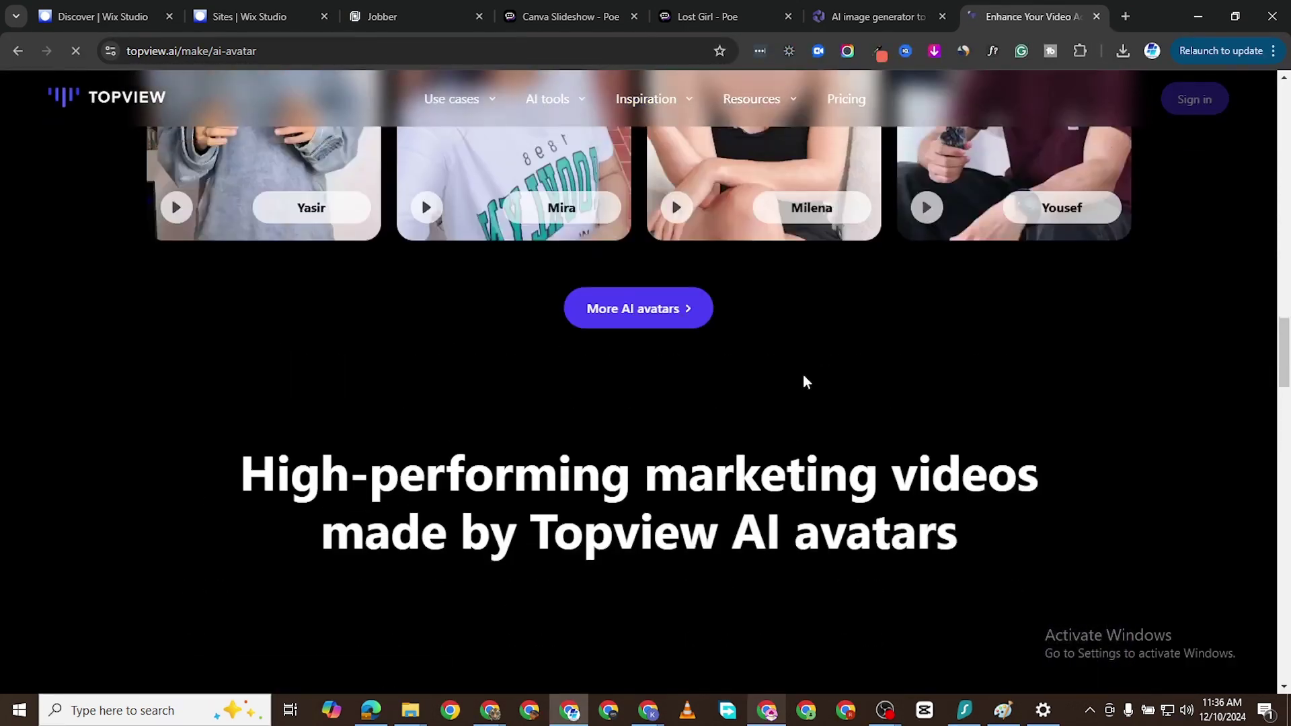
Browse the AI Avatar preset gallery, then go back to the Topview homepage
{"action": "scroll", "coordinate": [588, 374], "scroll_direction": "up", "scroll_amount": 20}
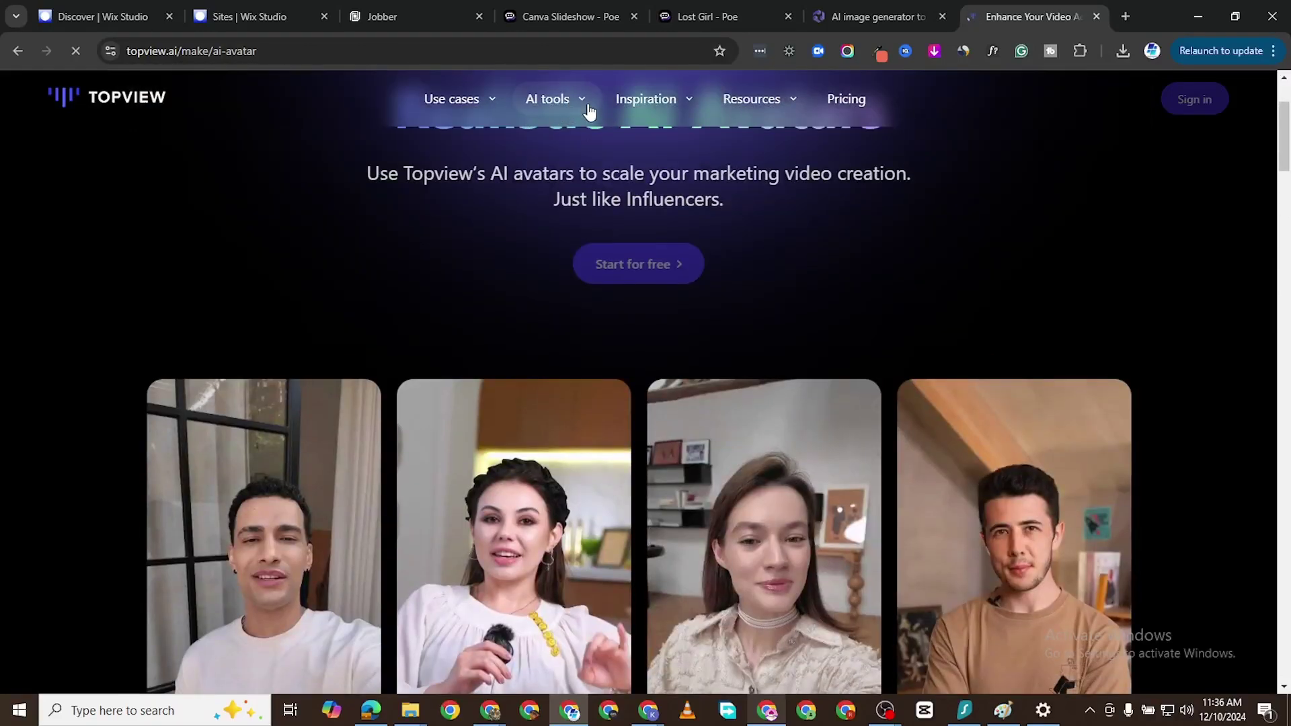
{"action": "scroll", "coordinate": [579, 103], "scroll_direction": "up", "scroll_amount": 3}
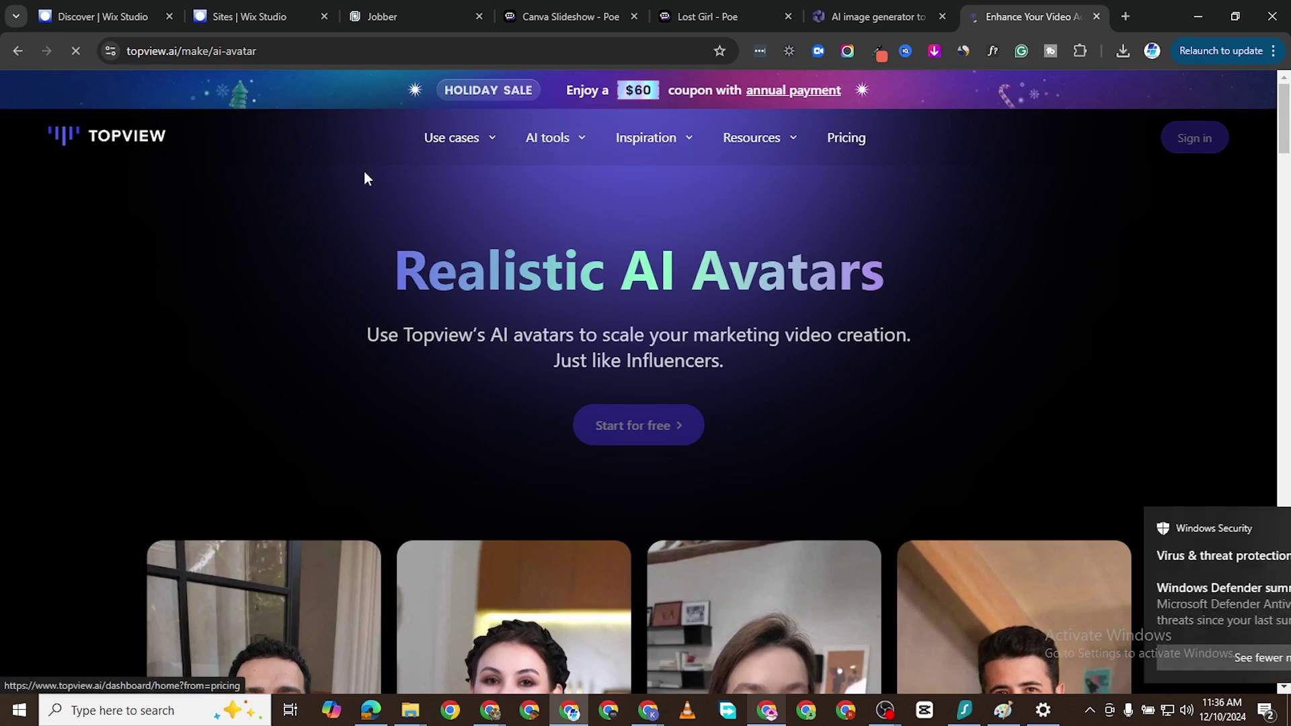
{"action": "left_click", "coordinate": [121, 136]}
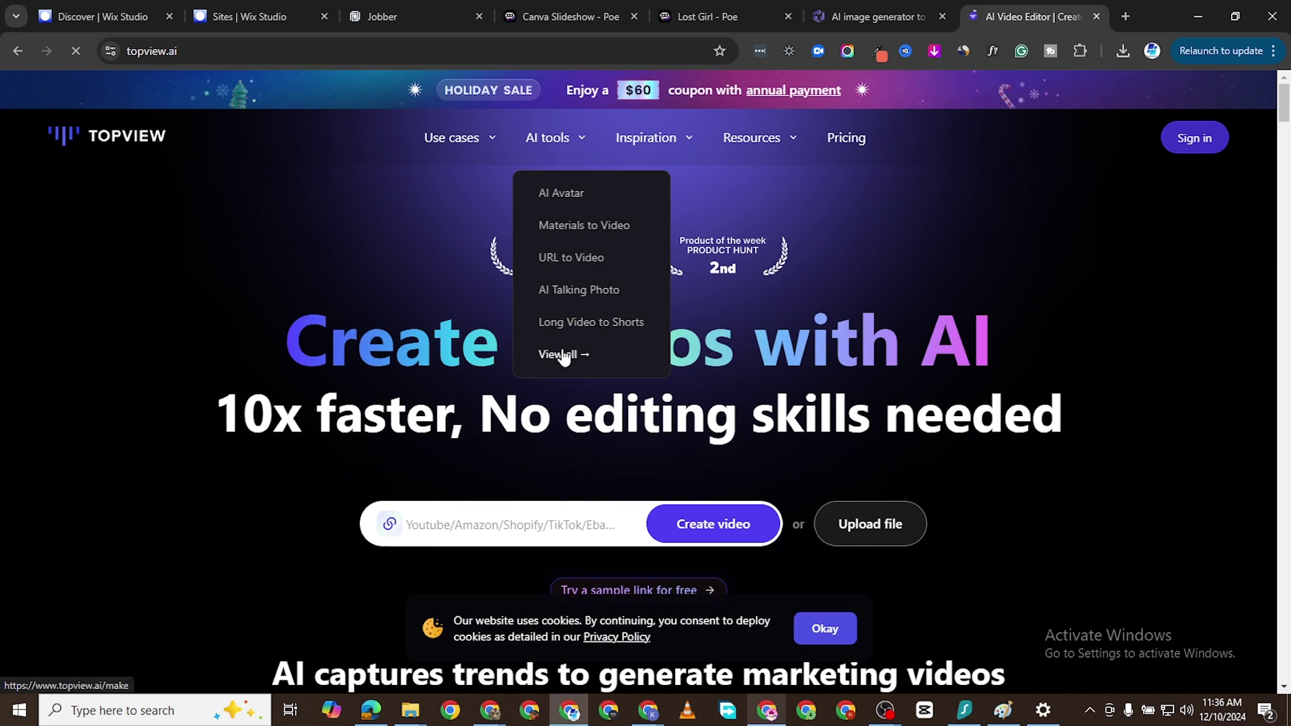
Open the full AI tools catalogue and browse its first page of tool cards
{"action": "left_click", "coordinate": [563, 355]}
{"action": "scroll", "coordinate": [860, 402], "scroll_direction": "down", "scroll_amount": 8}
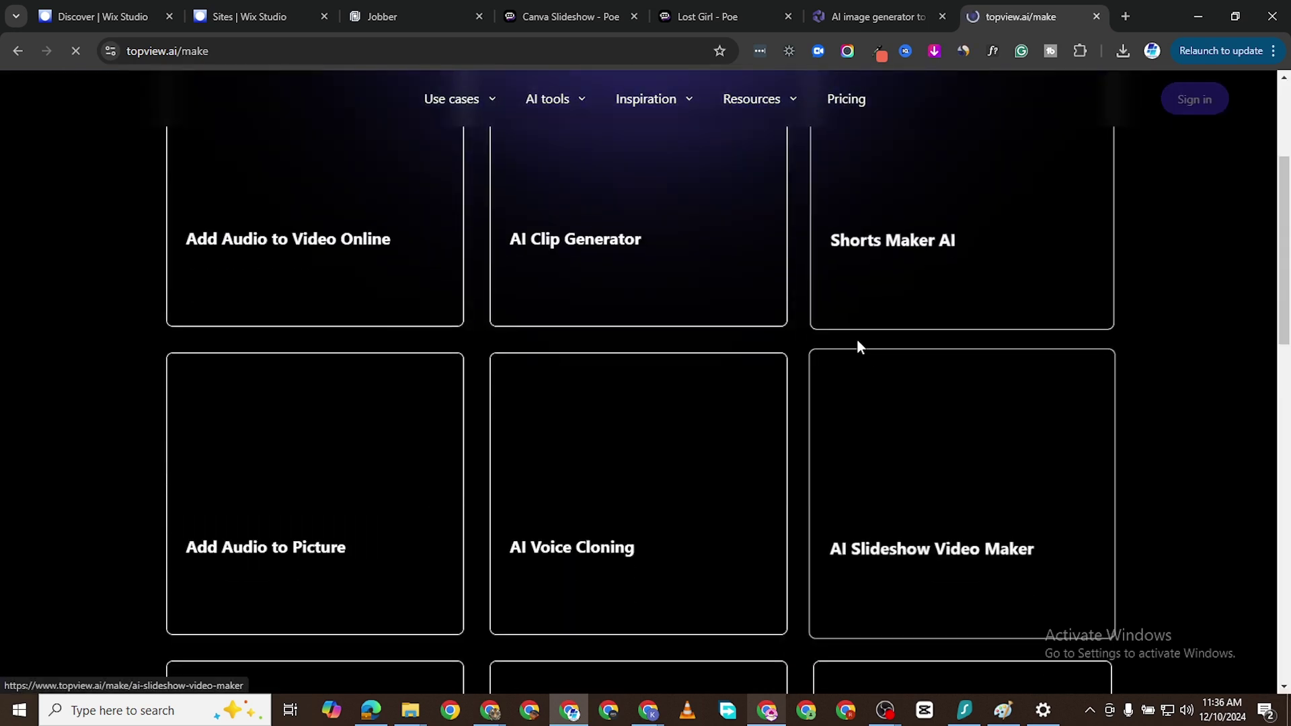
{"action": "scroll", "coordinate": [323, 296], "scroll_direction": "down", "scroll_amount": 3}
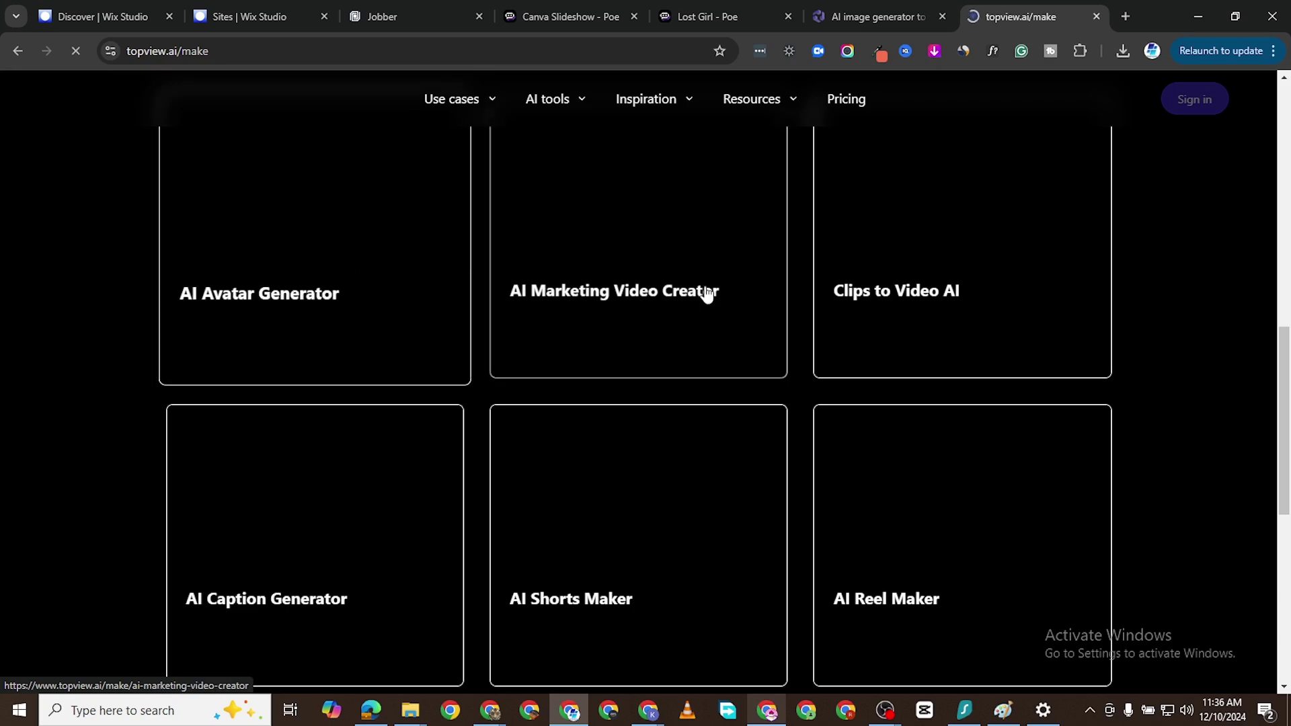
{"action": "scroll", "coordinate": [784, 340], "scroll_direction": "up", "scroll_amount": 2}
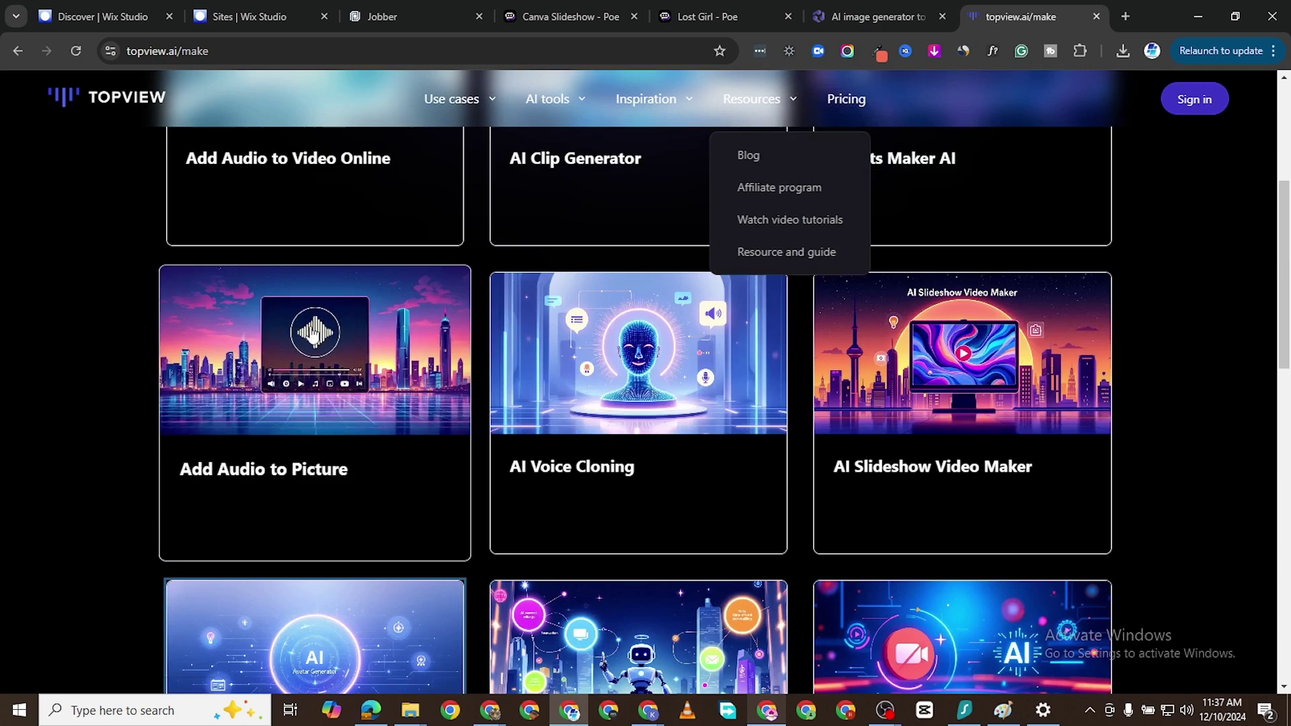
{"action": "scroll", "coordinate": [129, 395], "scroll_direction": "down", "scroll_amount": 10}
{"action": "scroll", "coordinate": [138, 390], "scroll_direction": "up", "scroll_amount": 5}
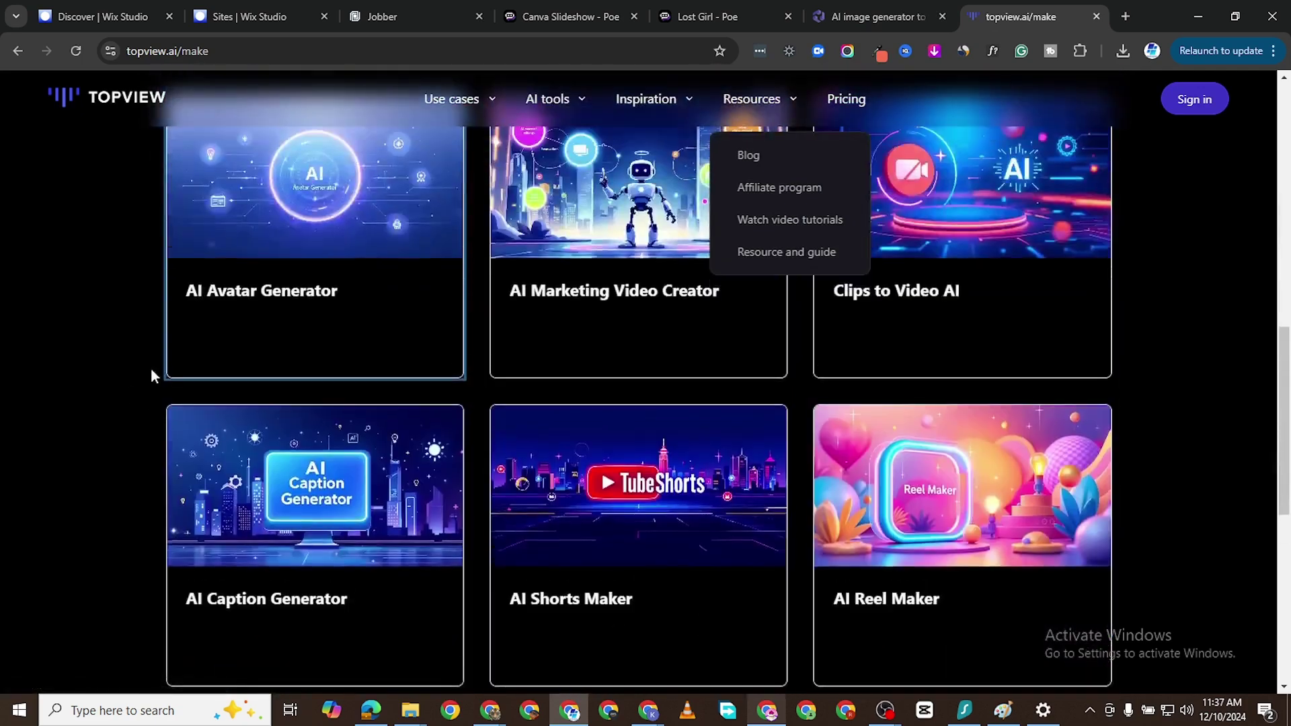
{"action": "scroll", "coordinate": [639, 396], "scroll_direction": "down", "scroll_amount": 4}
{"action": "scroll", "coordinate": [692, 401], "scroll_direction": "up", "scroll_amount": 9}
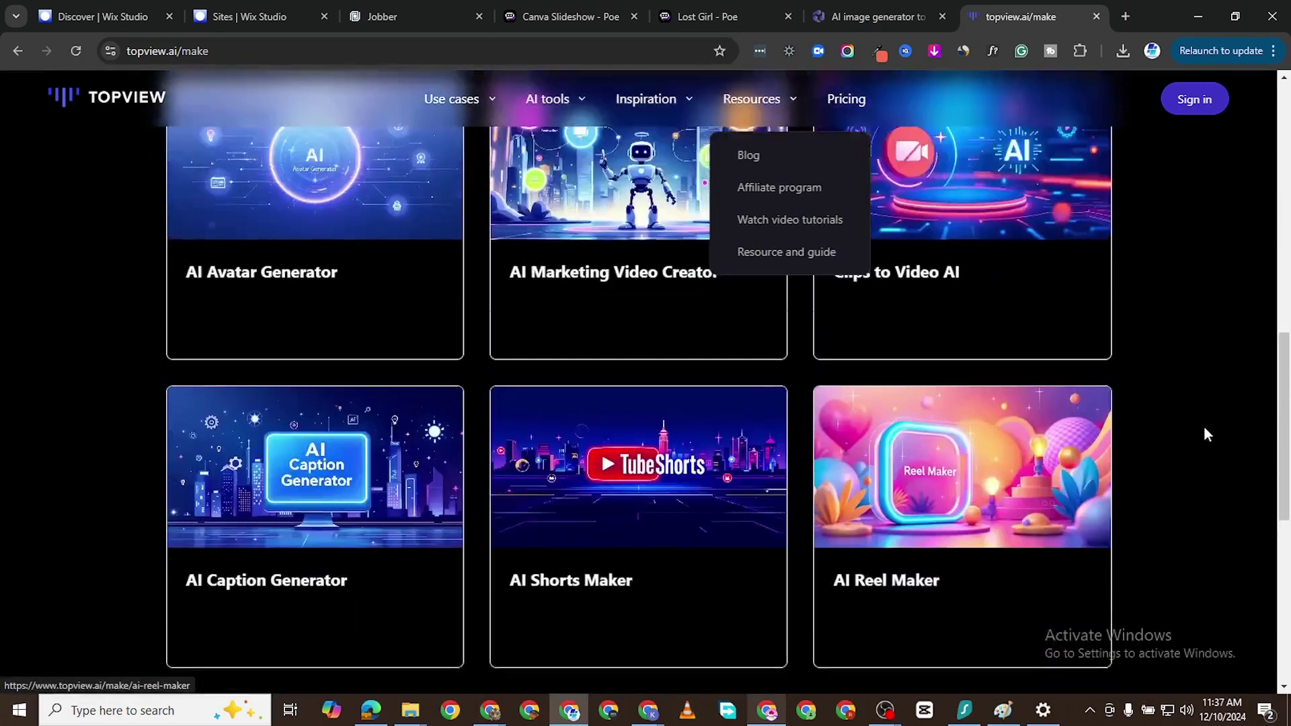
{"action": "scroll", "coordinate": [915, 376], "scroll_direction": "down", "scroll_amount": 10}
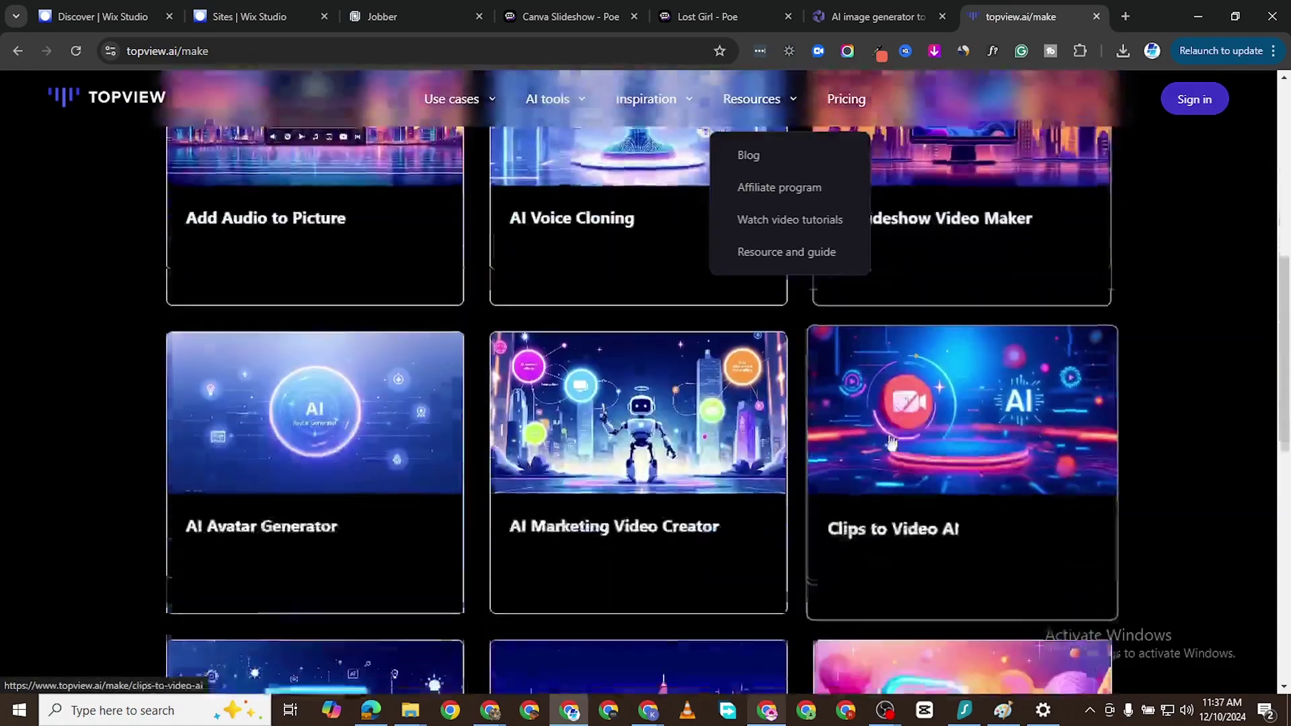
Page through the catalogue to the AI talking avatar card on page 4
{"action": "left_click", "coordinate": [585, 325]}
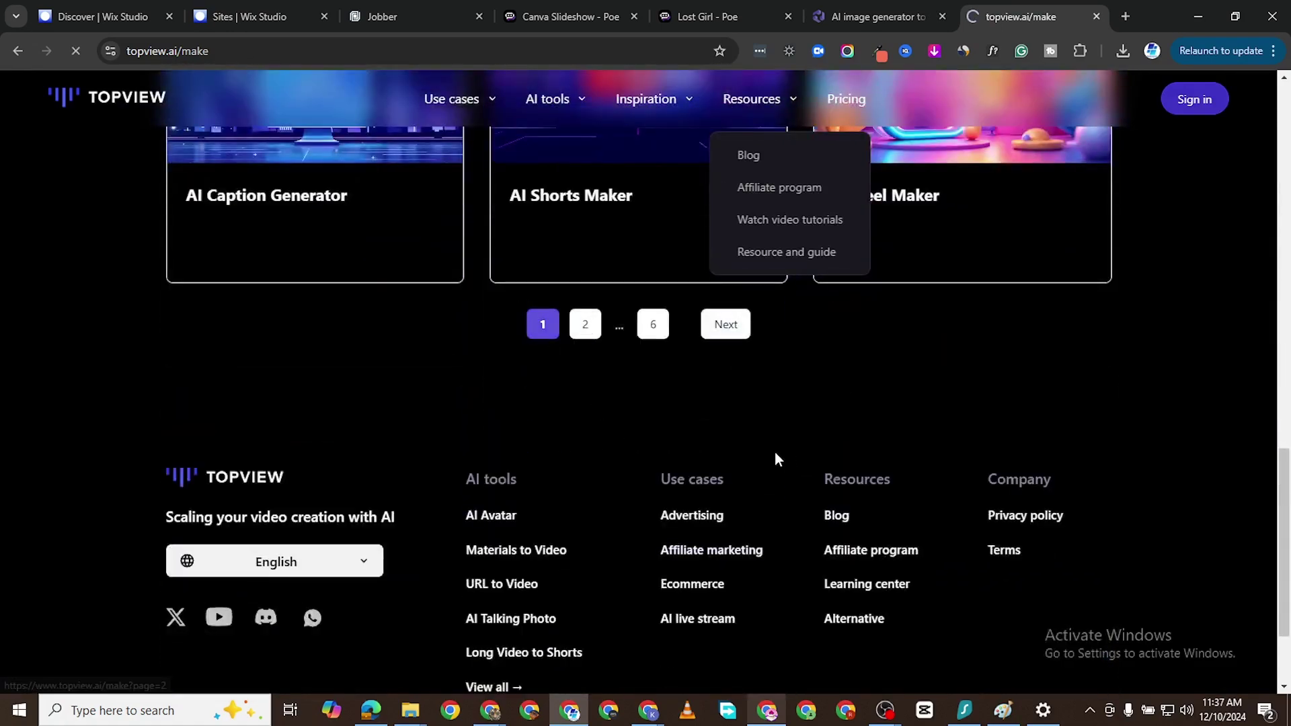
{"action": "scroll", "coordinate": [922, 402], "scroll_direction": "down", "scroll_amount": 3}
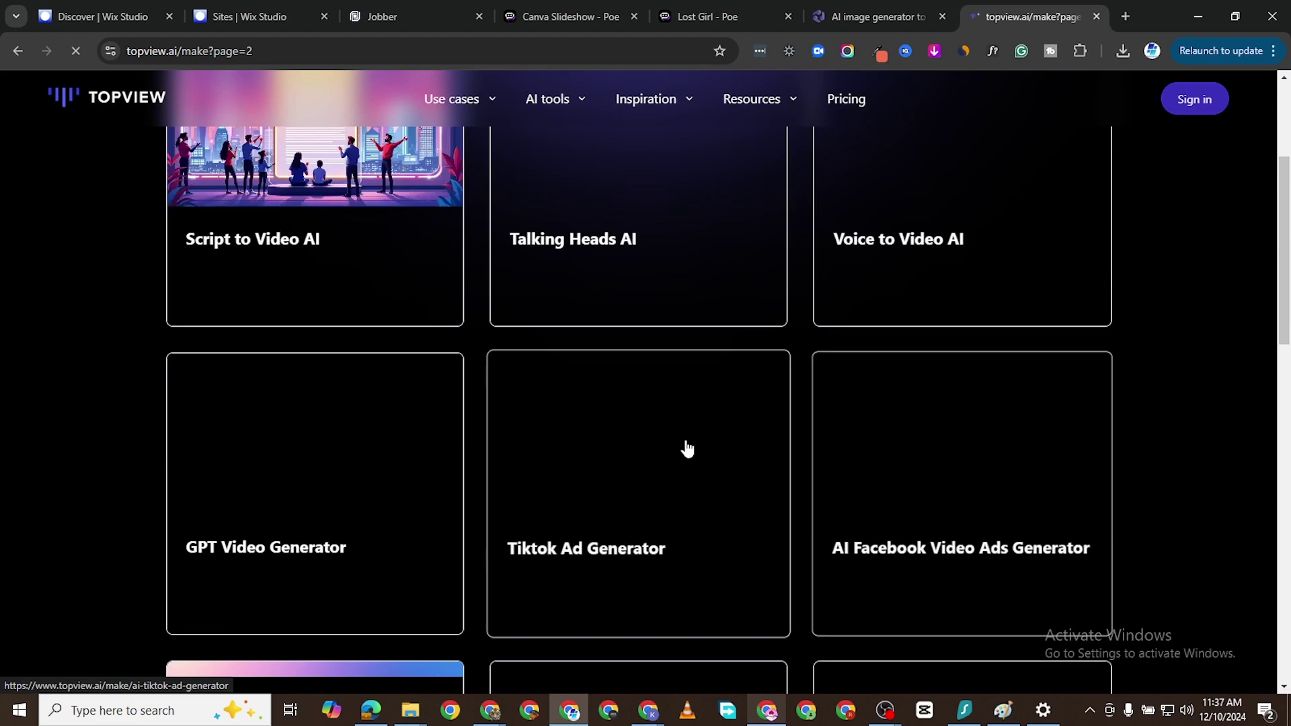
{"action": "scroll", "coordinate": [651, 397], "scroll_direction": "down", "scroll_amount": 5}
{"action": "scroll", "coordinate": [652, 397], "scroll_direction": "down", "scroll_amount": 8}
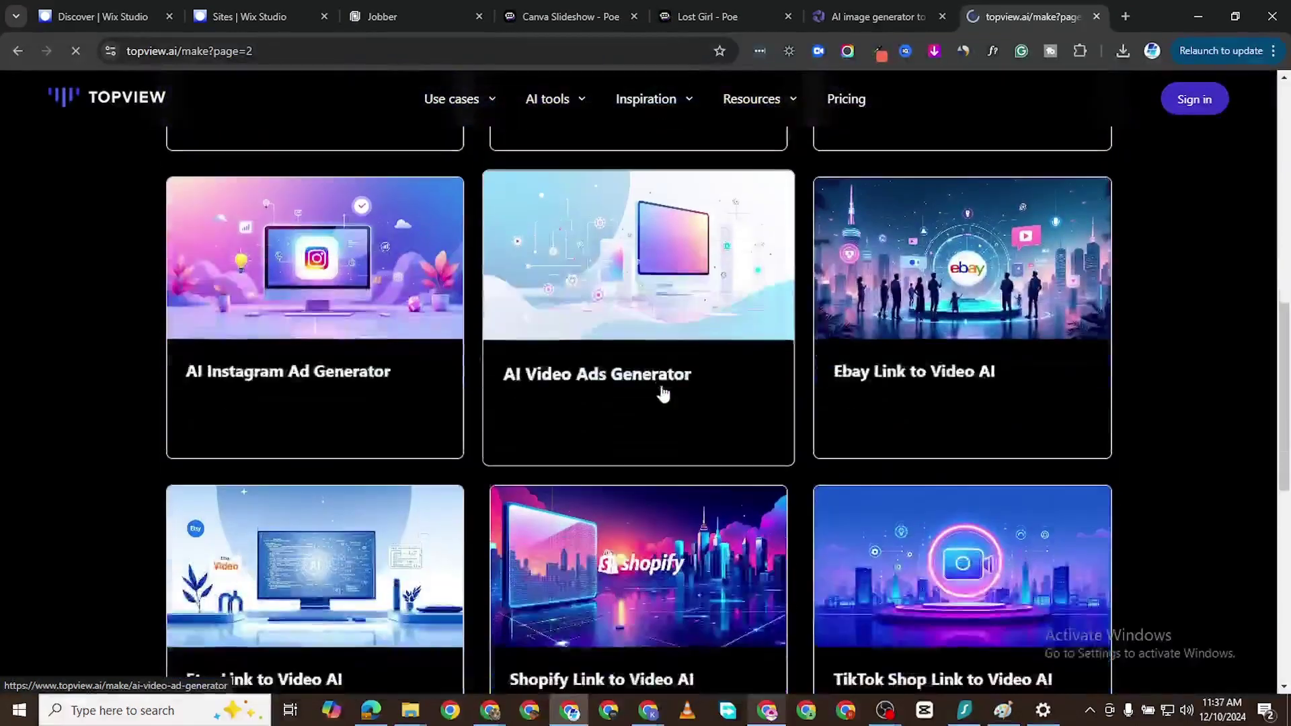
{"action": "scroll", "coordinate": [664, 415], "scroll_direction": "down", "scroll_amount": 2}
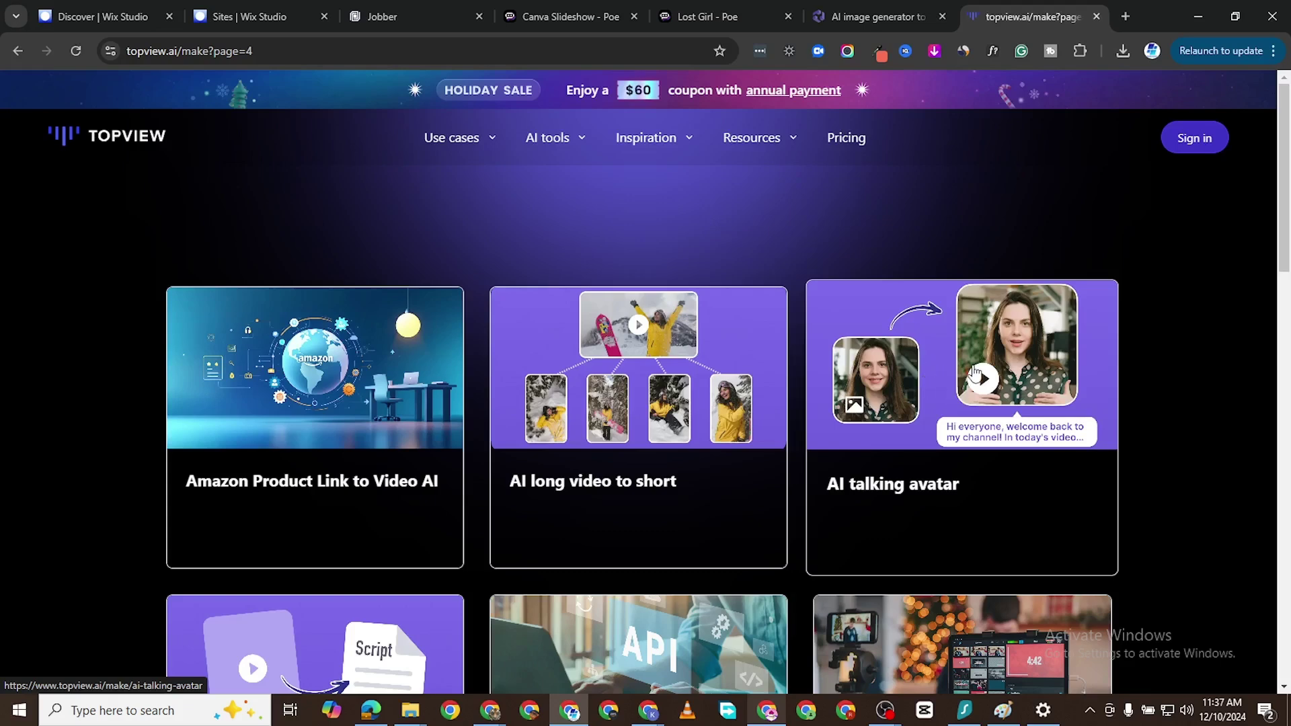
Open the AI talking avatar tool and start a free Talking Photo Avatar project
{"action": "left_click", "coordinate": [973, 373]}
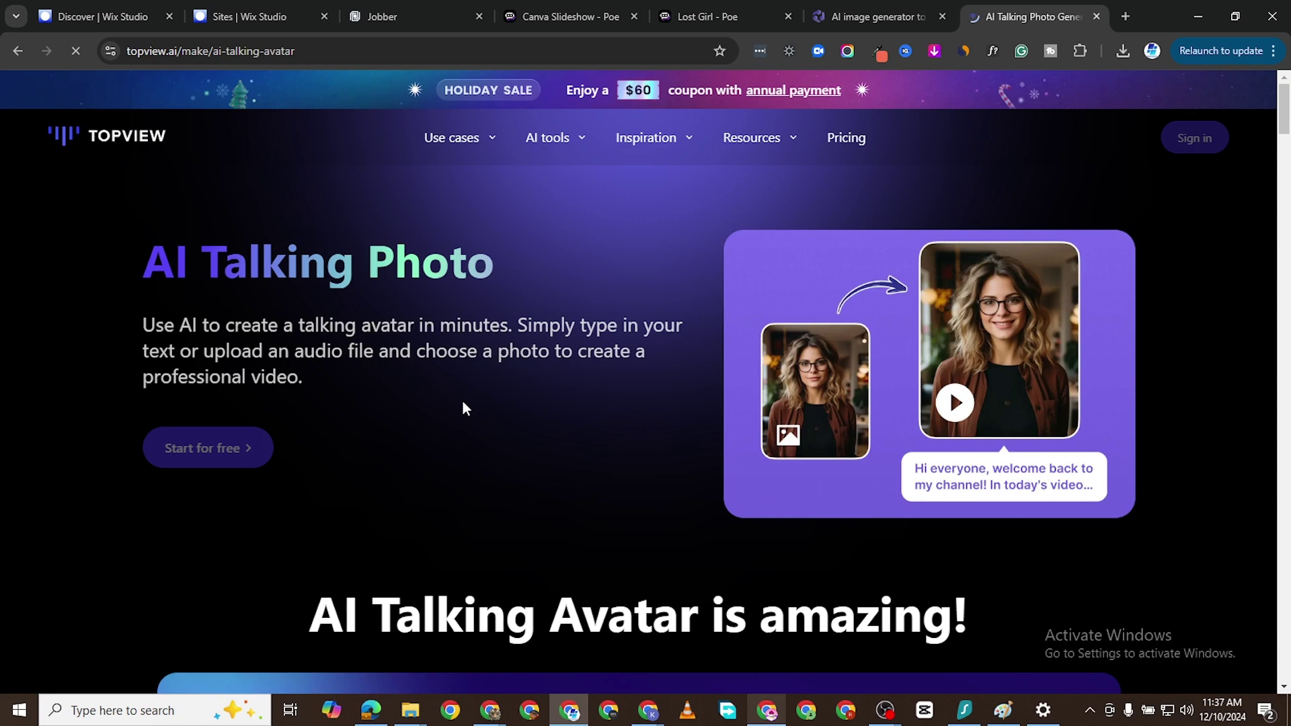
{"action": "scroll", "coordinate": [494, 427], "scroll_direction": "down", "scroll_amount": 5}
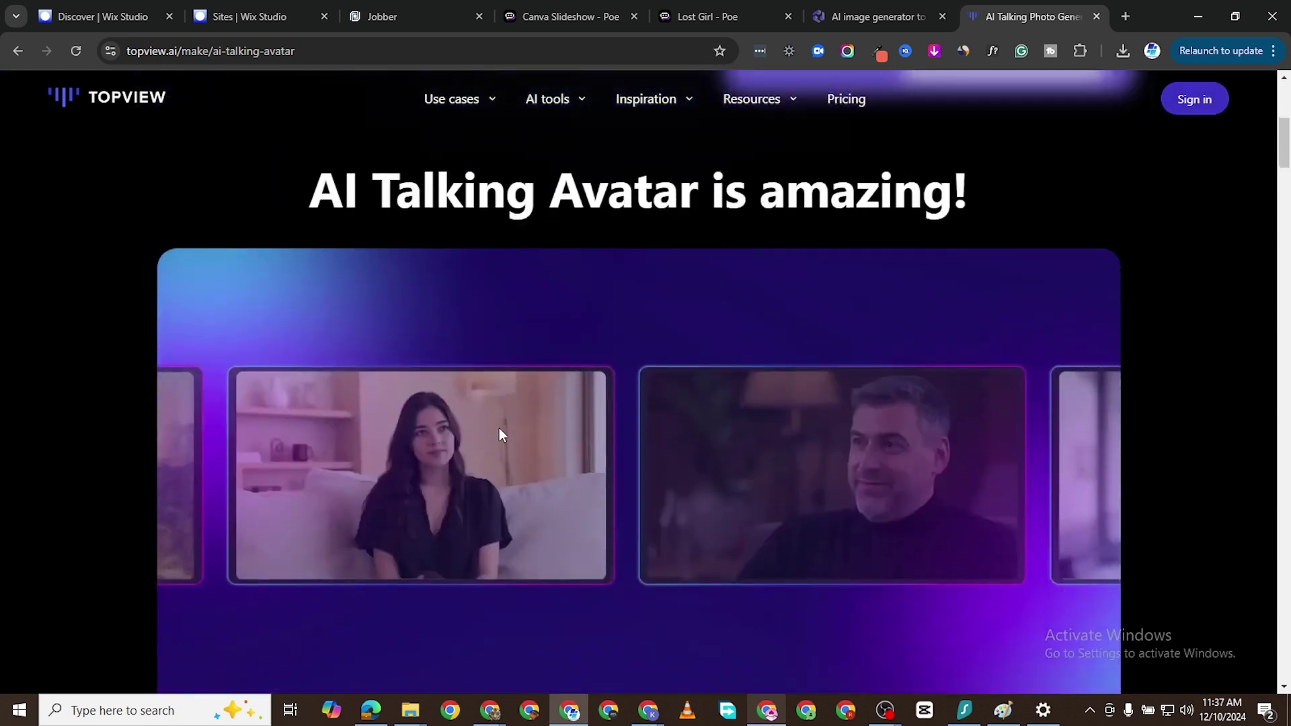
{"action": "scroll", "coordinate": [501, 430], "scroll_direction": "up", "scroll_amount": 6}
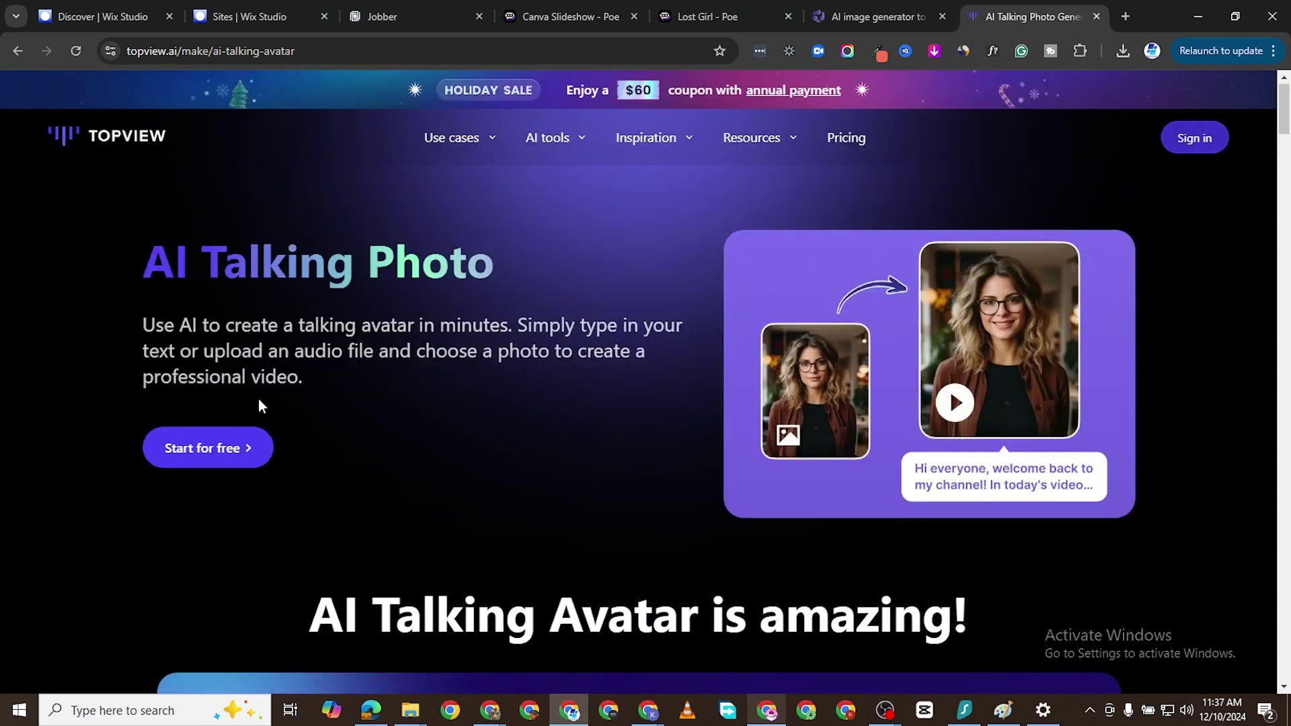
{"action": "left_click", "coordinate": [208, 456]}
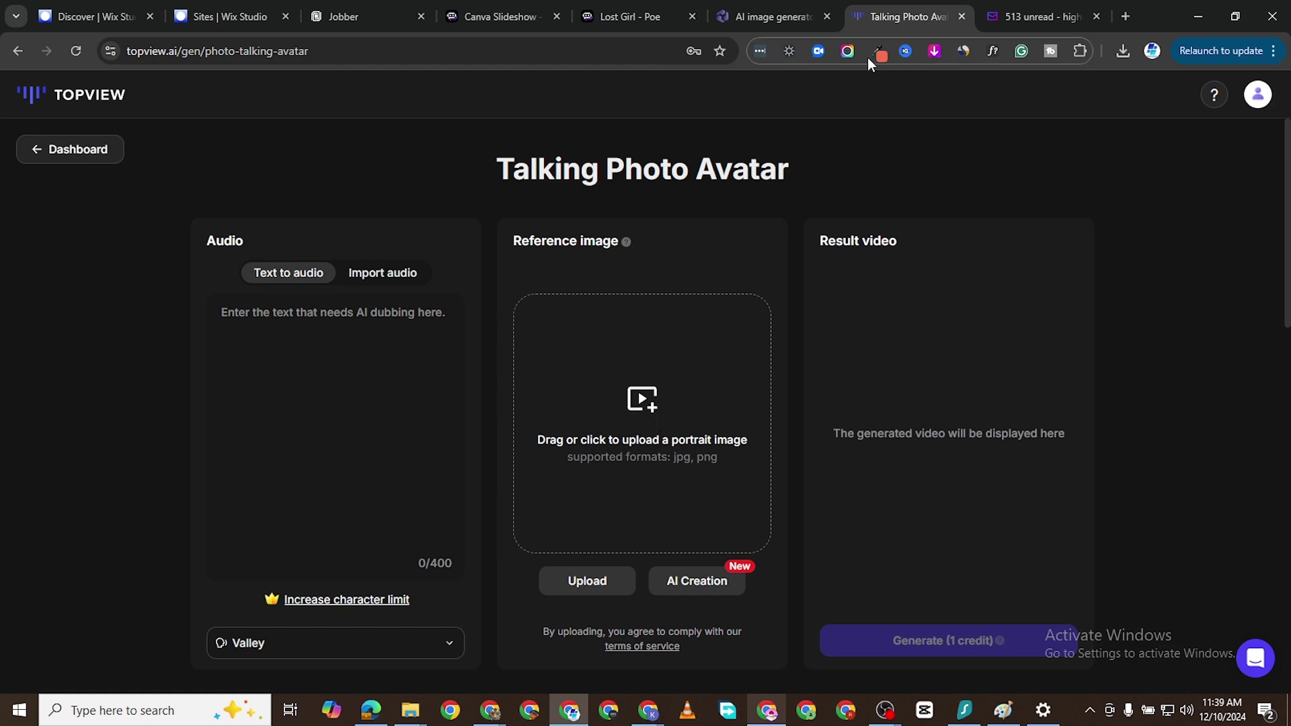
In the Poe chat, select the Financial Management 101 script's first two paragraphs for copying
{"action": "left_click", "coordinate": [614, 26]}
{"action": "right_click", "coordinate": [560, 224]}
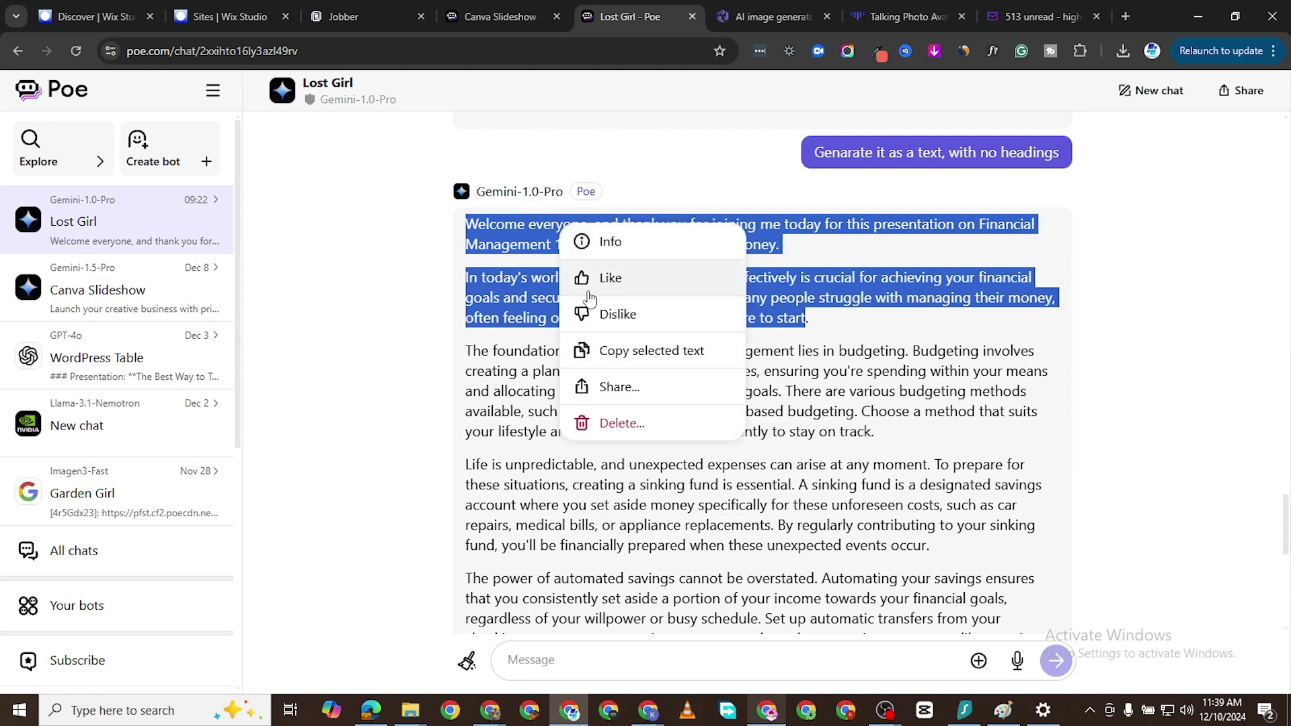
{"action": "left_click", "coordinate": [866, 275]}
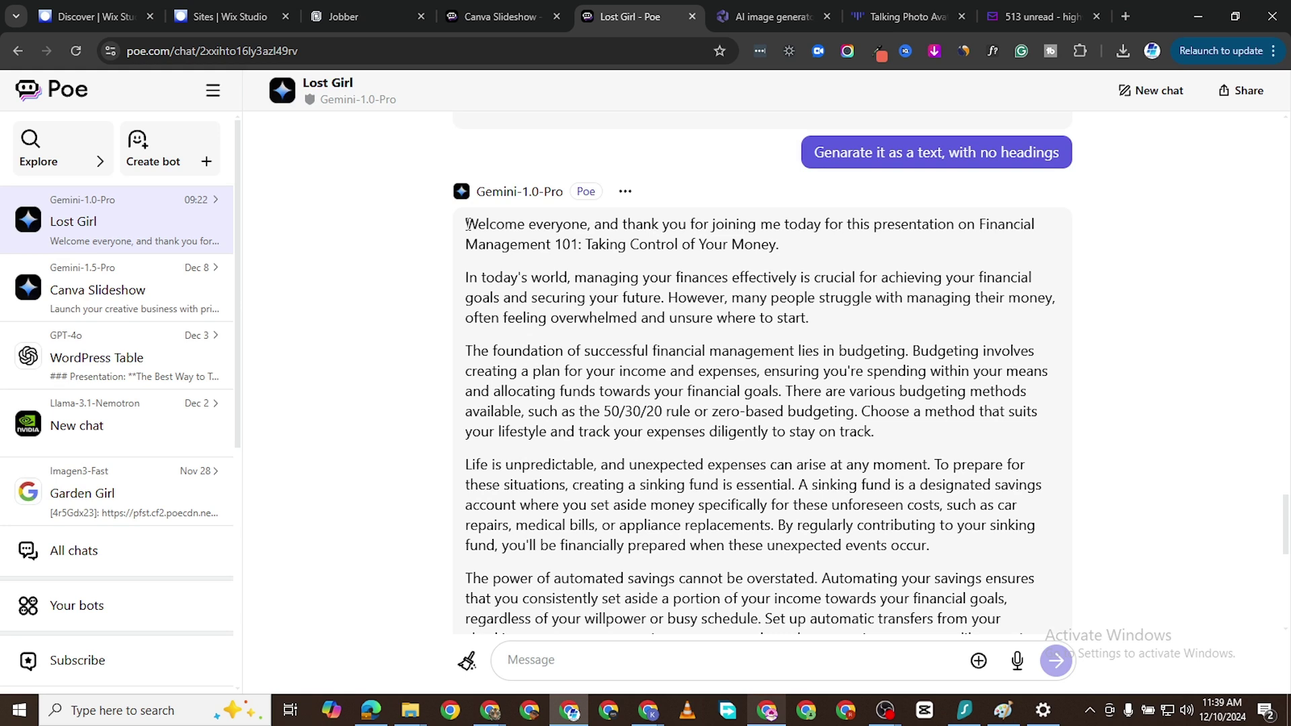
{"action": "left_click_drag", "start_coordinate": [466, 224], "coordinate": [862, 317]}
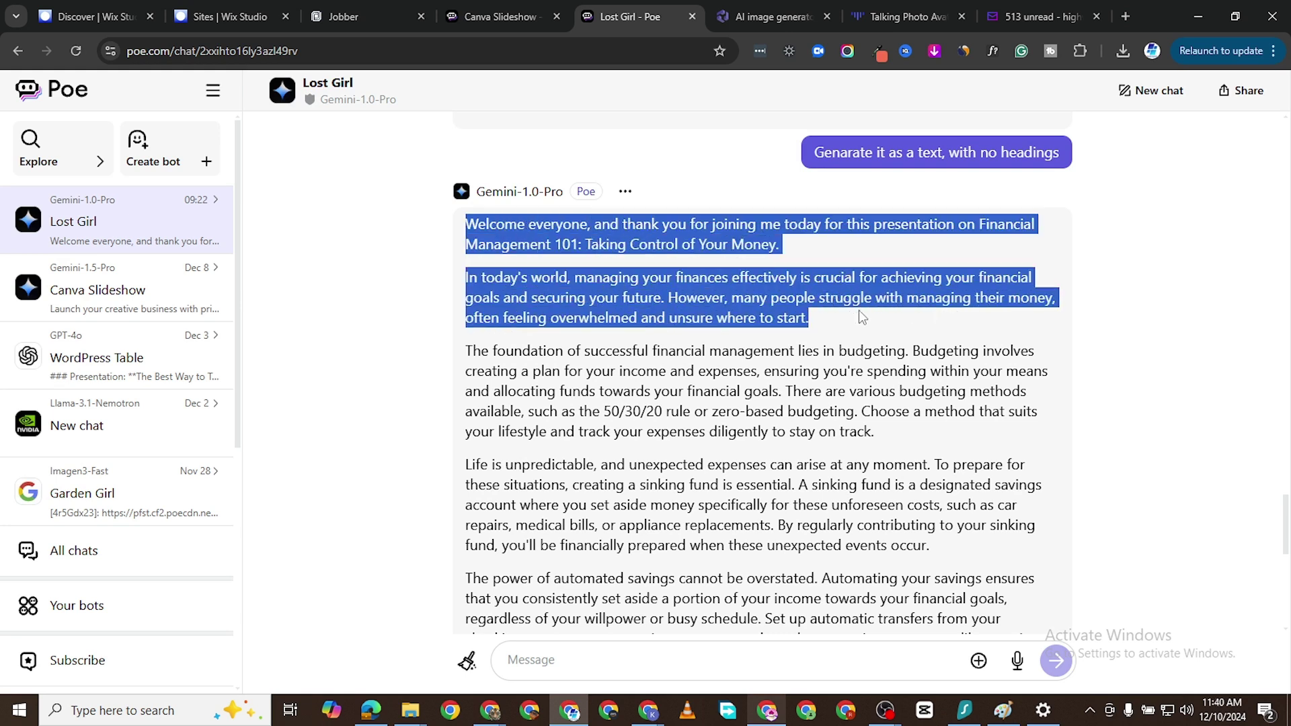
{"action": "right_click", "coordinate": [751, 227]}
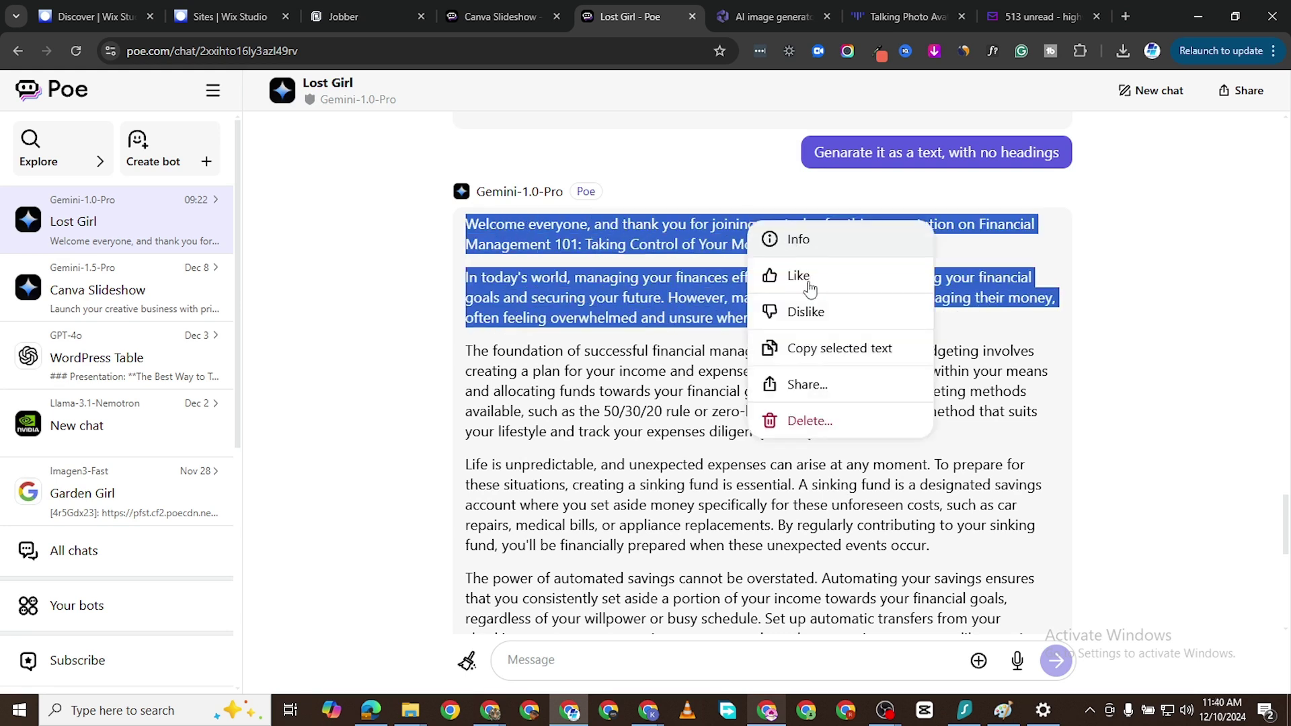
Paste the copied two-paragraph script into the Talking Photo Avatar audio box (369/400 characters)
{"action": "left_click", "coordinate": [840, 348]}
{"action": "left_click", "coordinate": [907, 16]}
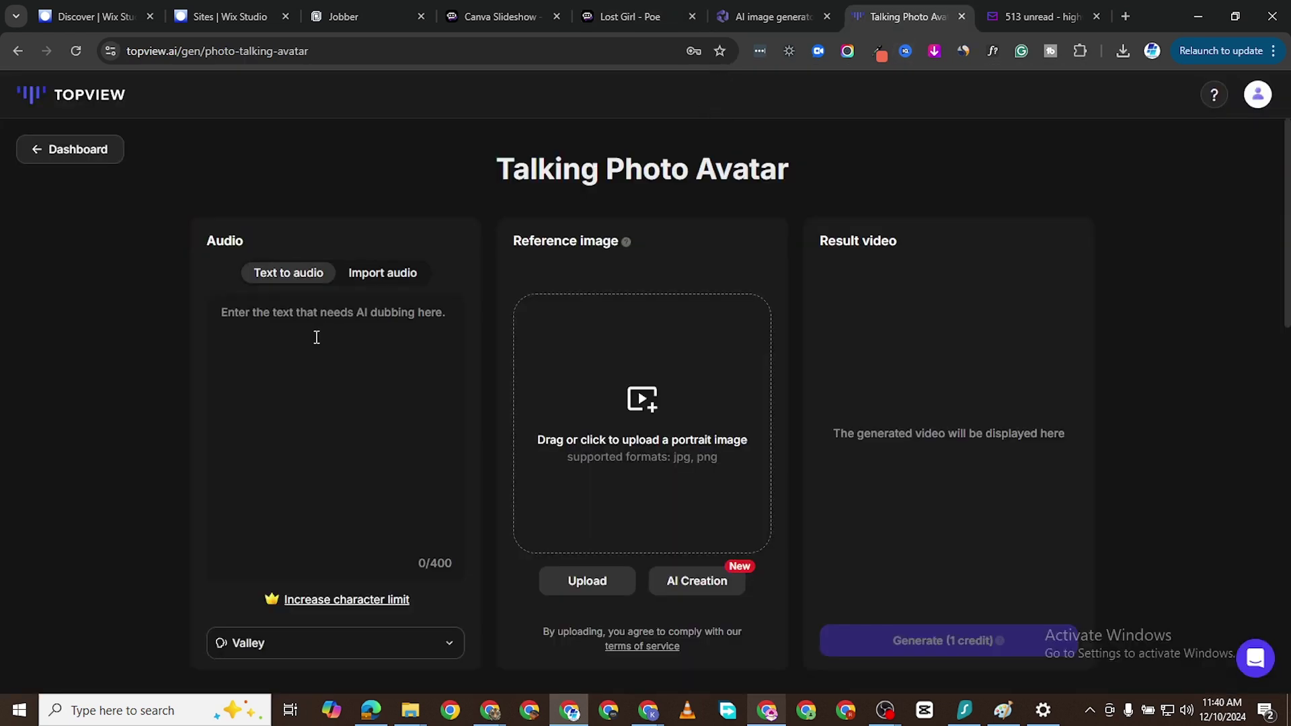
{"action": "left_click", "coordinate": [283, 323]}
{"action": "right_click", "coordinate": [282, 323]}
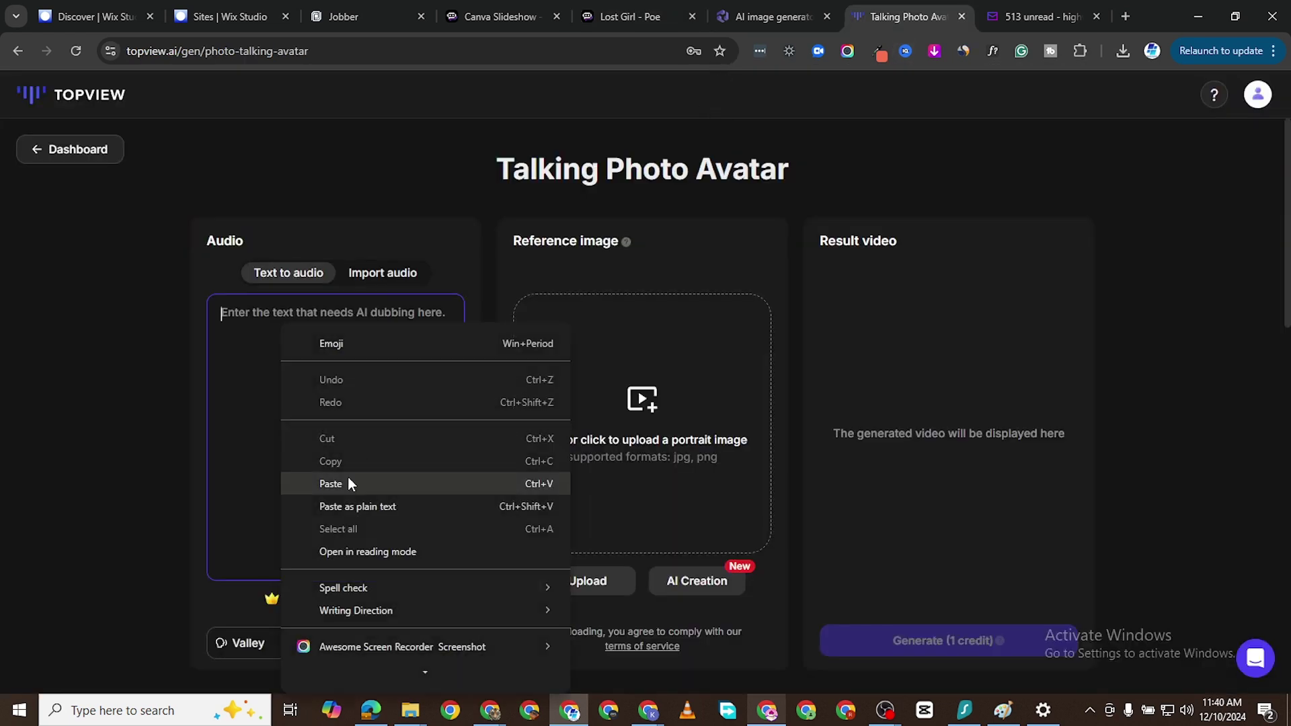
{"action": "left_click", "coordinate": [349, 482]}
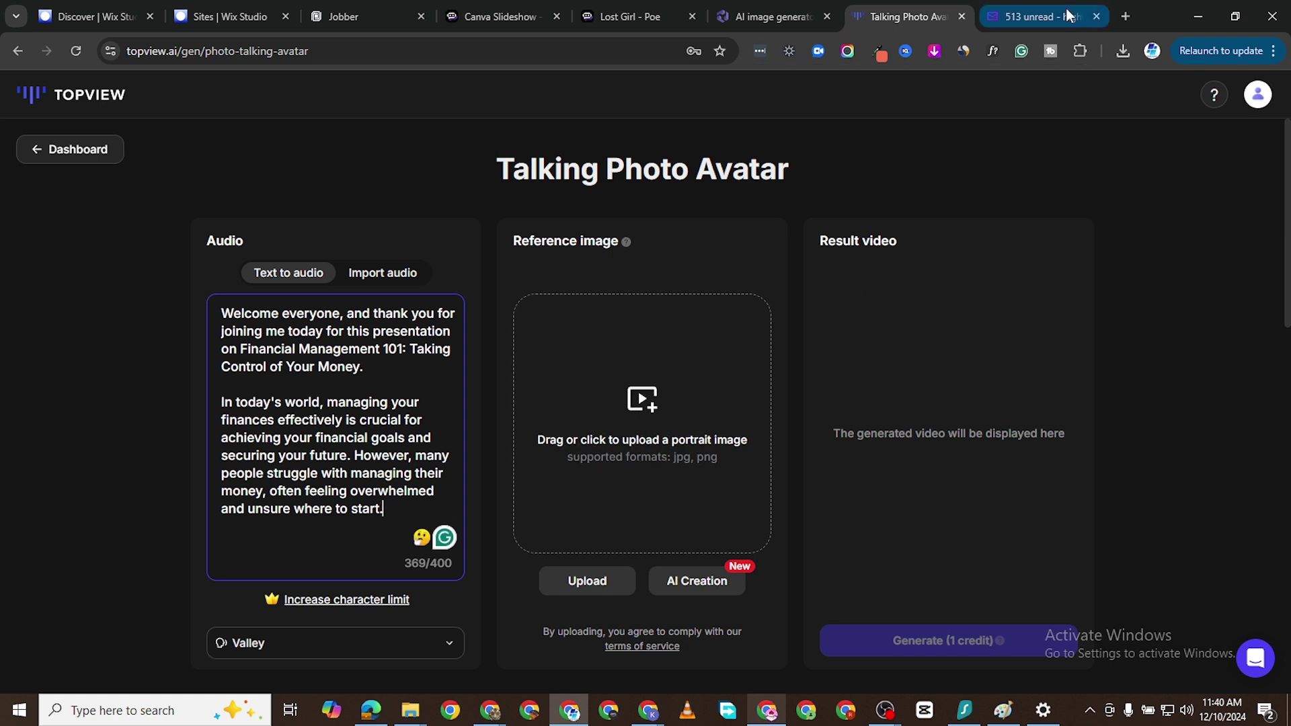
Load leonardo.ai in a new Chrome tab
{"action": "key", "text": "ctrl+t"}
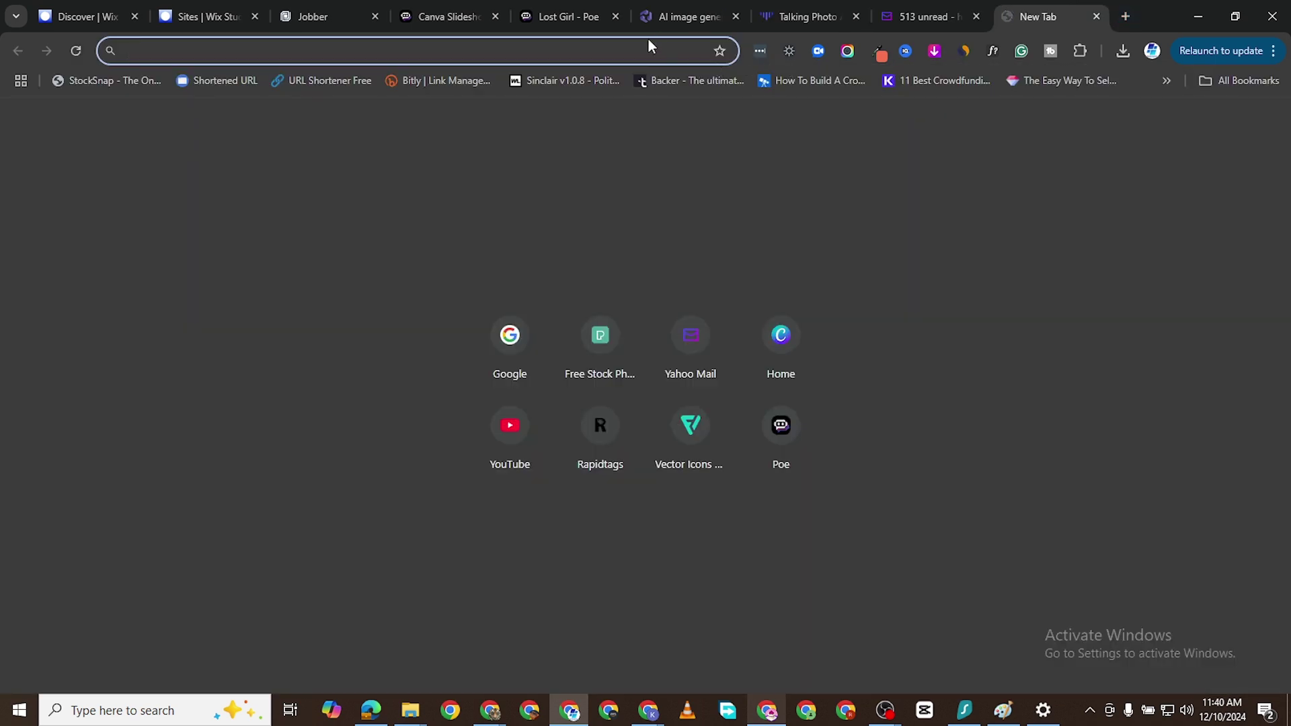
{"action": "type", "text": "leo"}
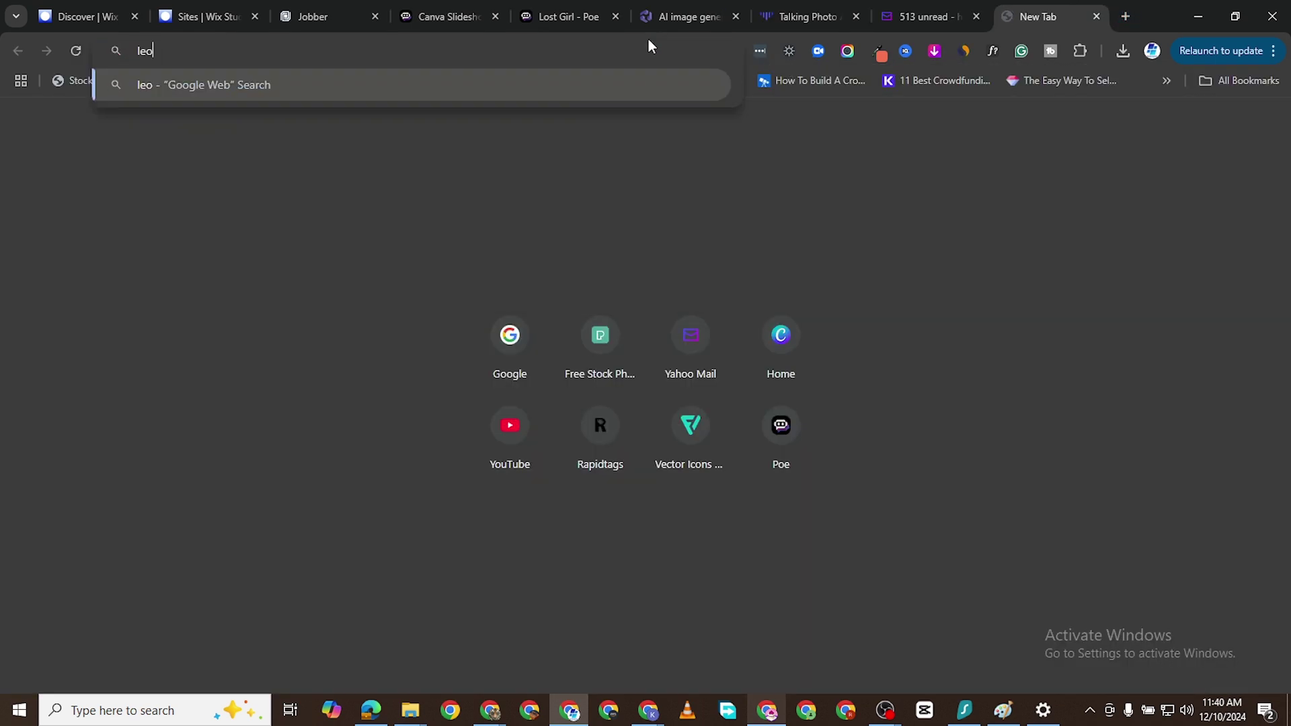
{"action": "type", "text": "nardo."}
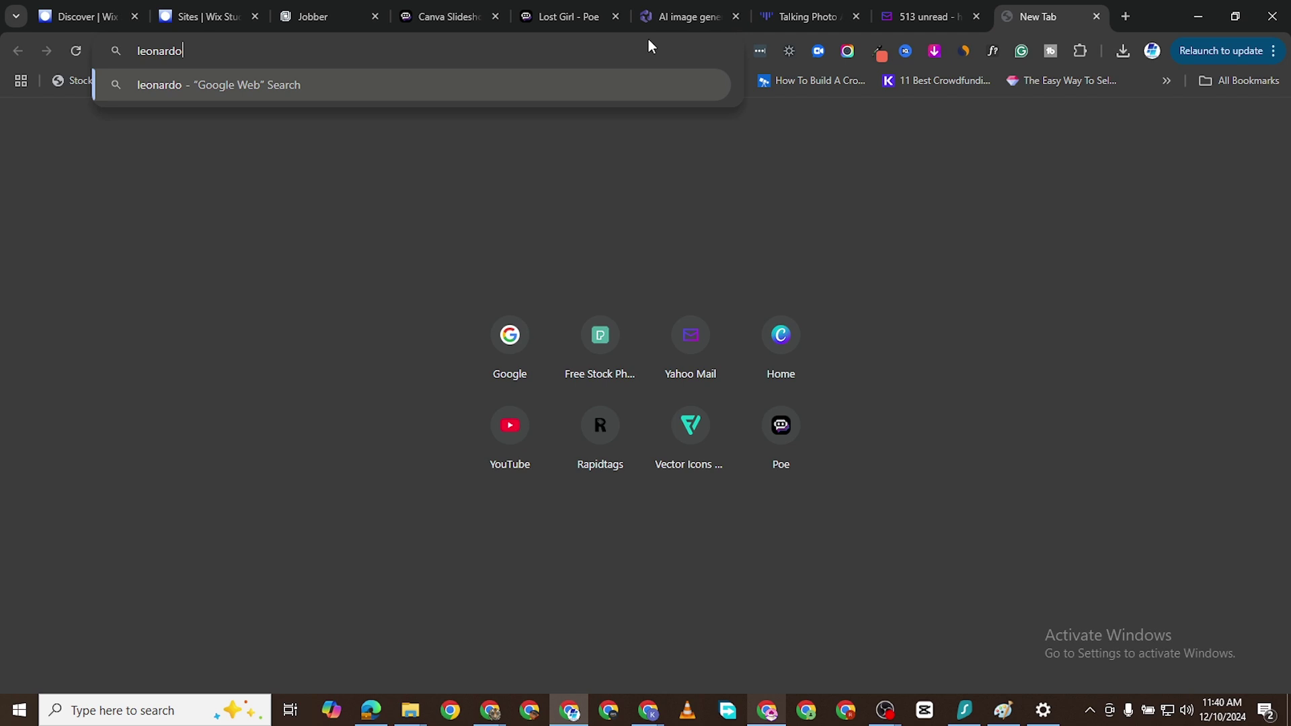
{"action": "type", "text": "ai"}
{"action": "key", "text": "Return"}
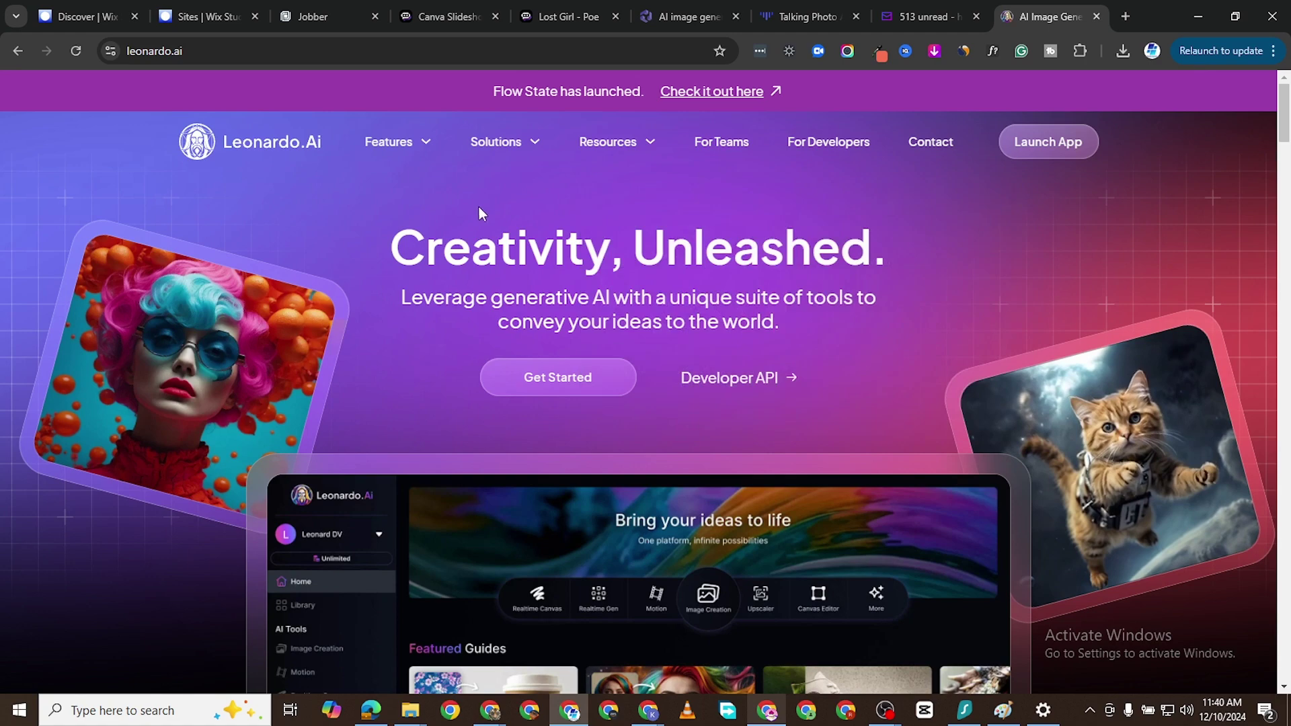
Launch the Leonardo.Ai app, get past What's New, and open Image Creation from Home
{"action": "left_click", "coordinate": [558, 377]}
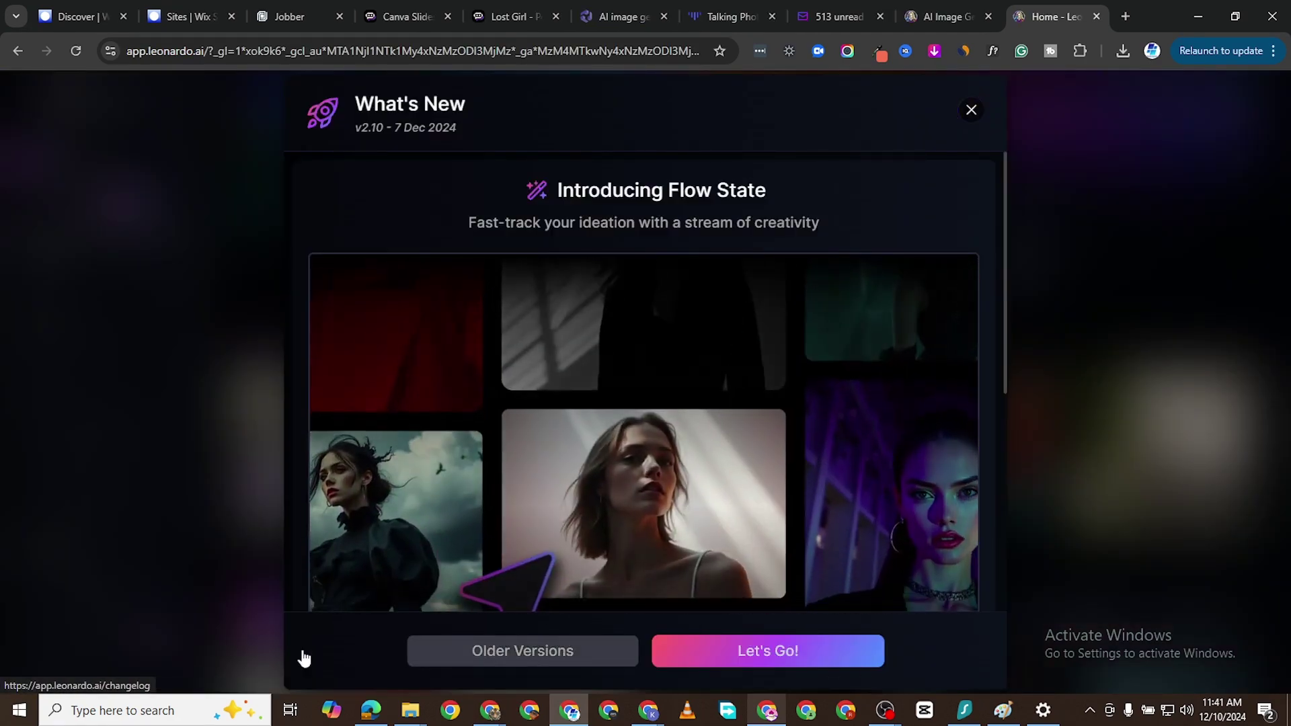
{"action": "left_click", "coordinate": [269, 656]}
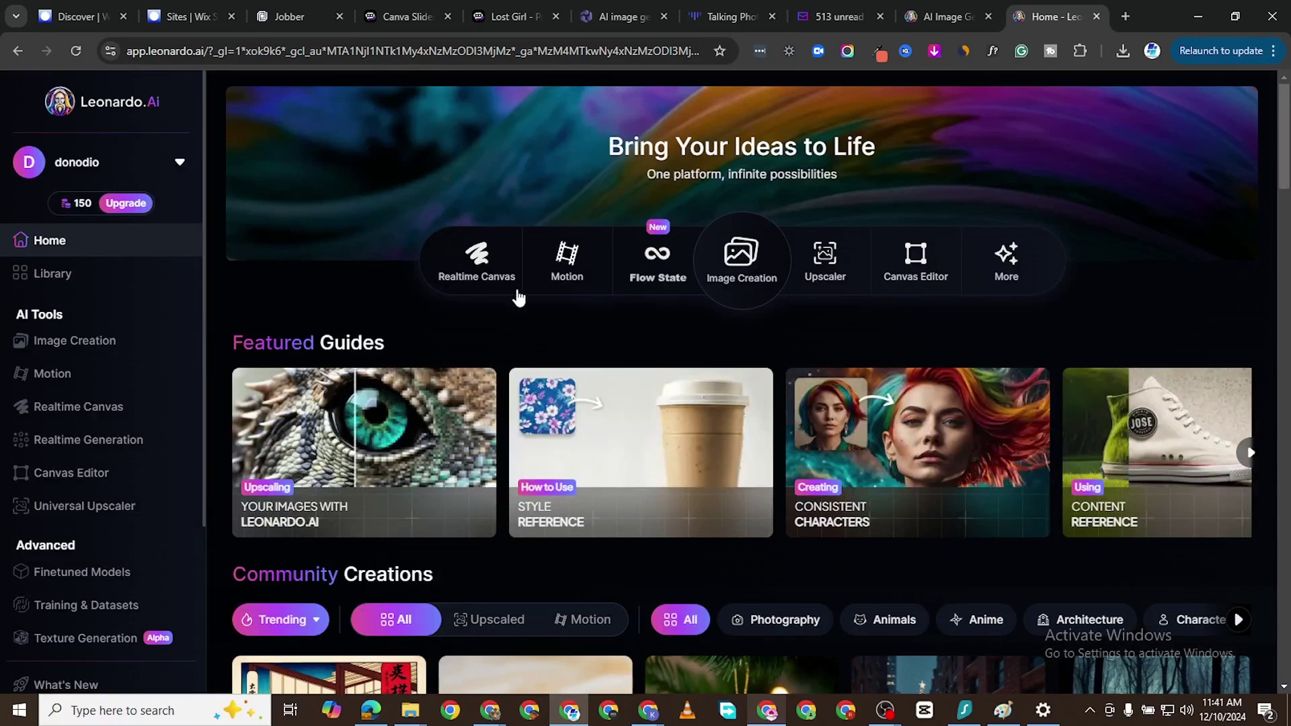
{"action": "left_click", "coordinate": [657, 258]}
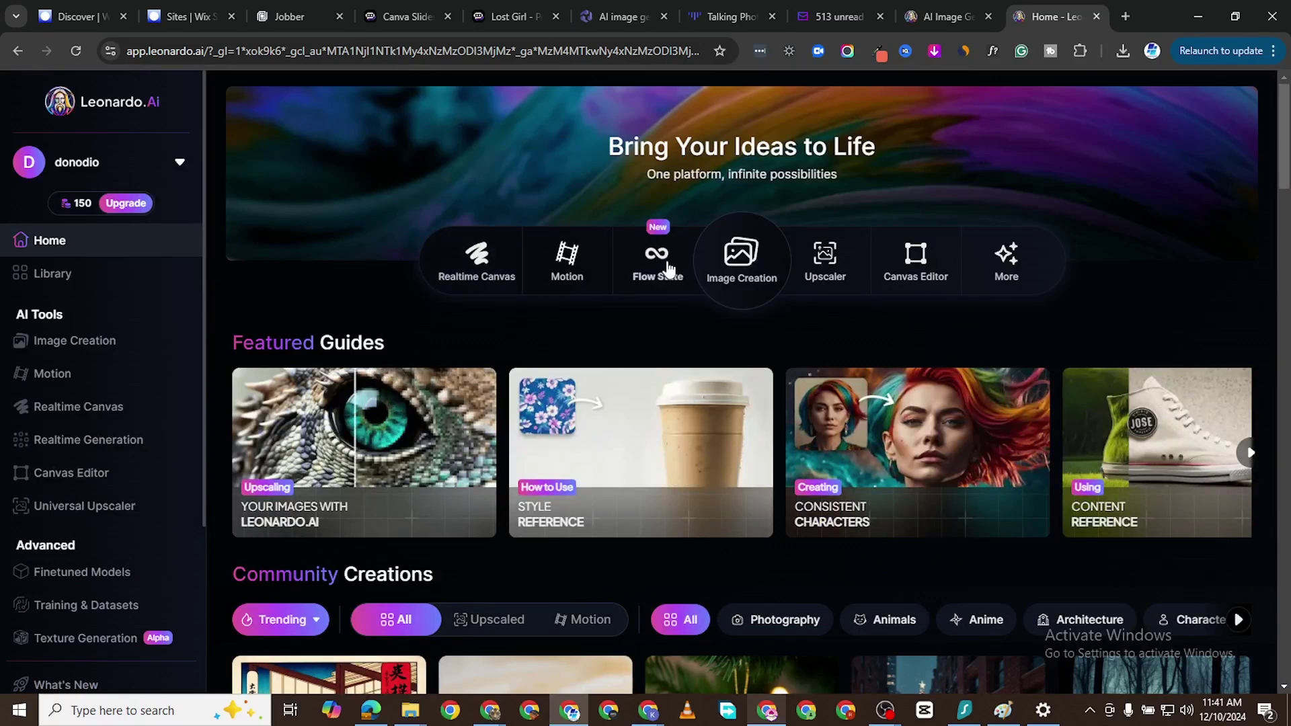
{"action": "mouse_move", "coordinate": [121, 210]}
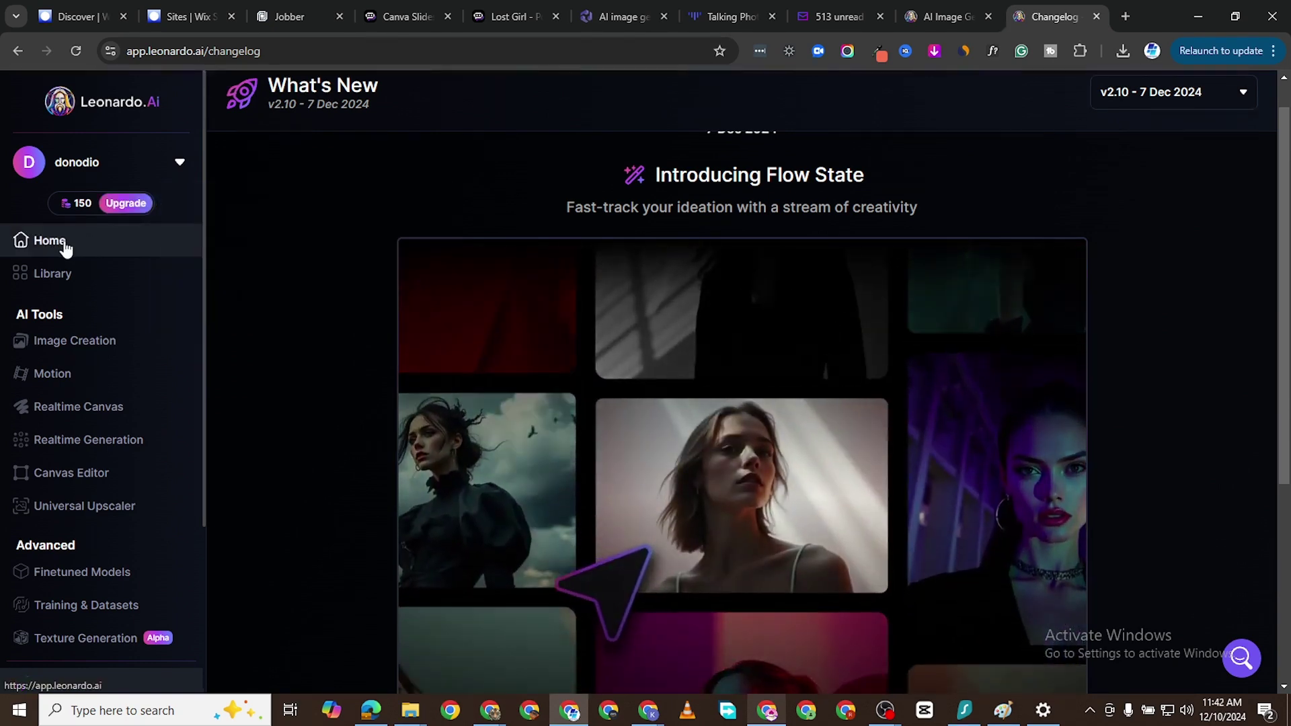
{"action": "left_click", "coordinate": [64, 247]}
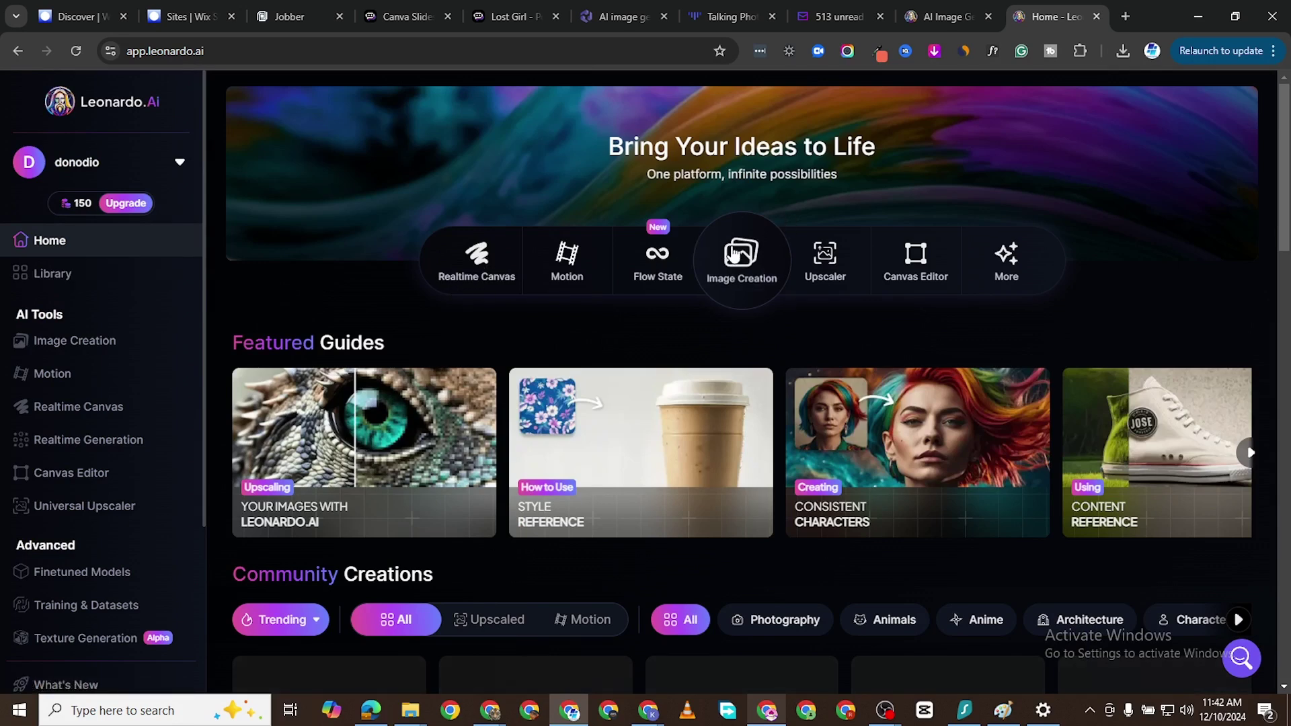
{"action": "left_click", "coordinate": [750, 261]}
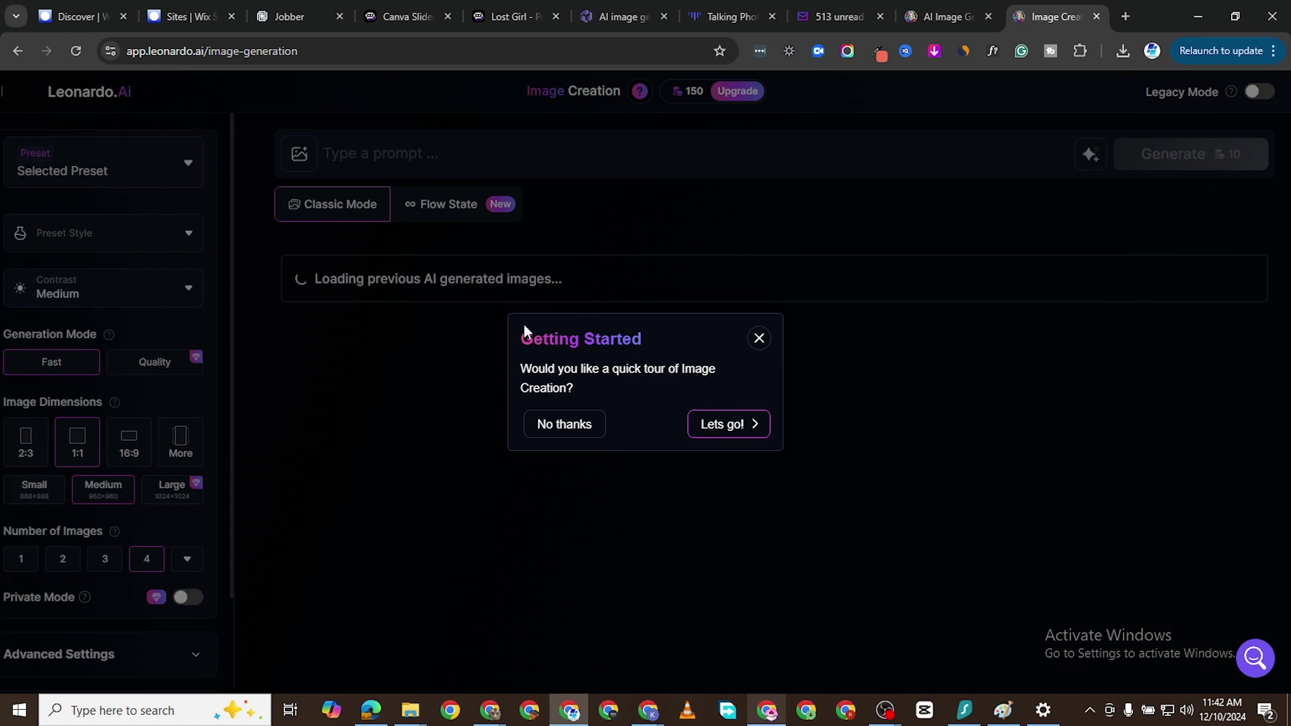
Dismiss the quick tour, intro guide and Phoenix Image Guidance popups
{"action": "left_click", "coordinate": [758, 338]}
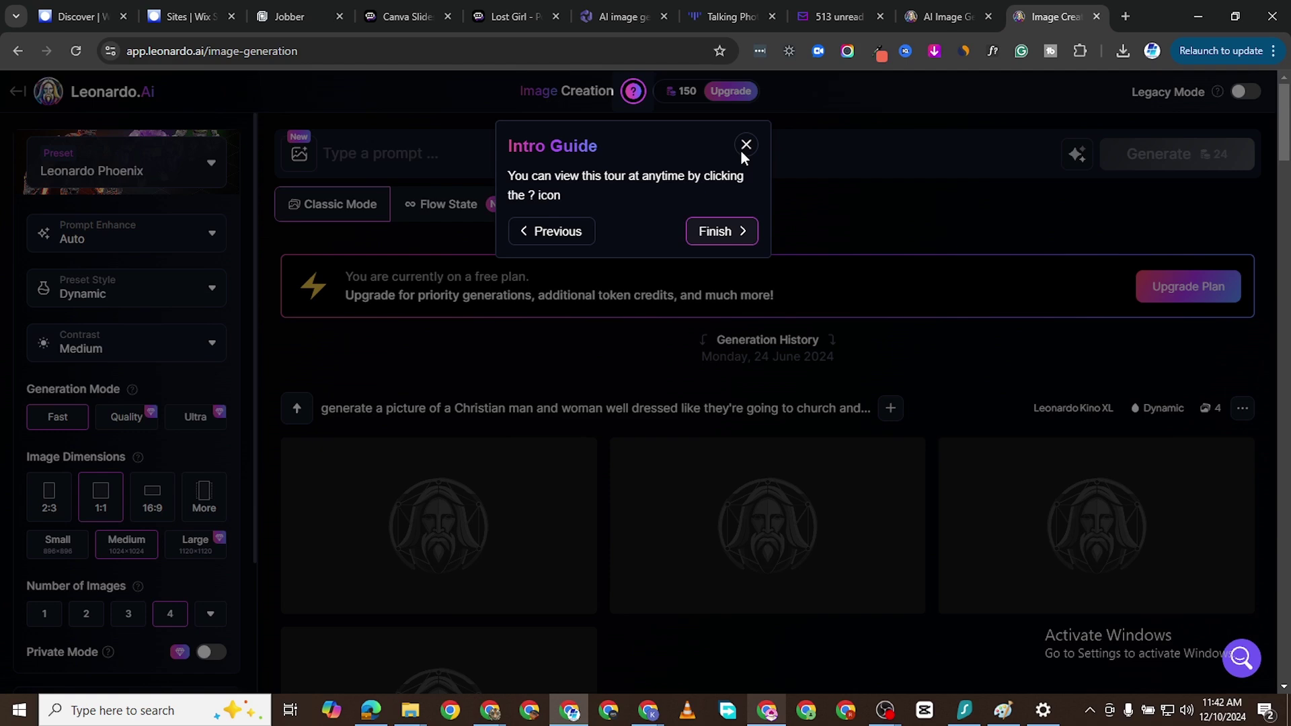
{"action": "left_click", "coordinate": [587, 302]}
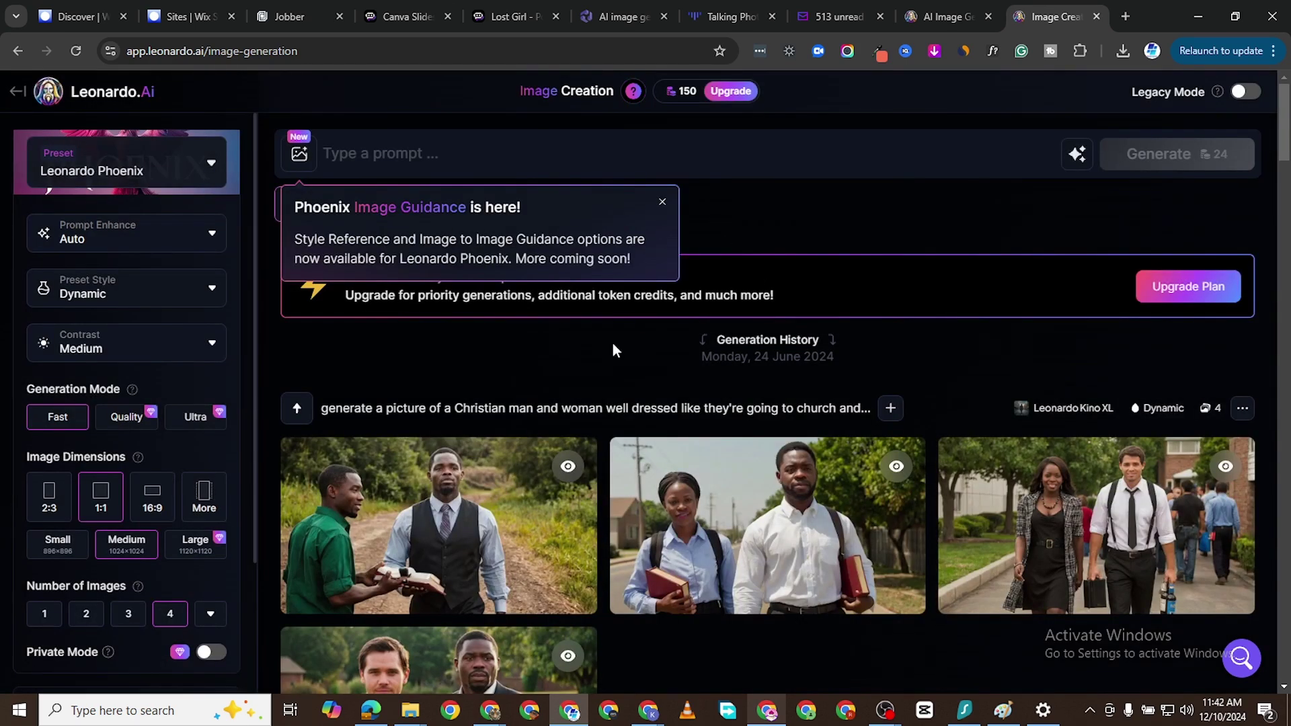
{"action": "left_click", "coordinate": [663, 203]}
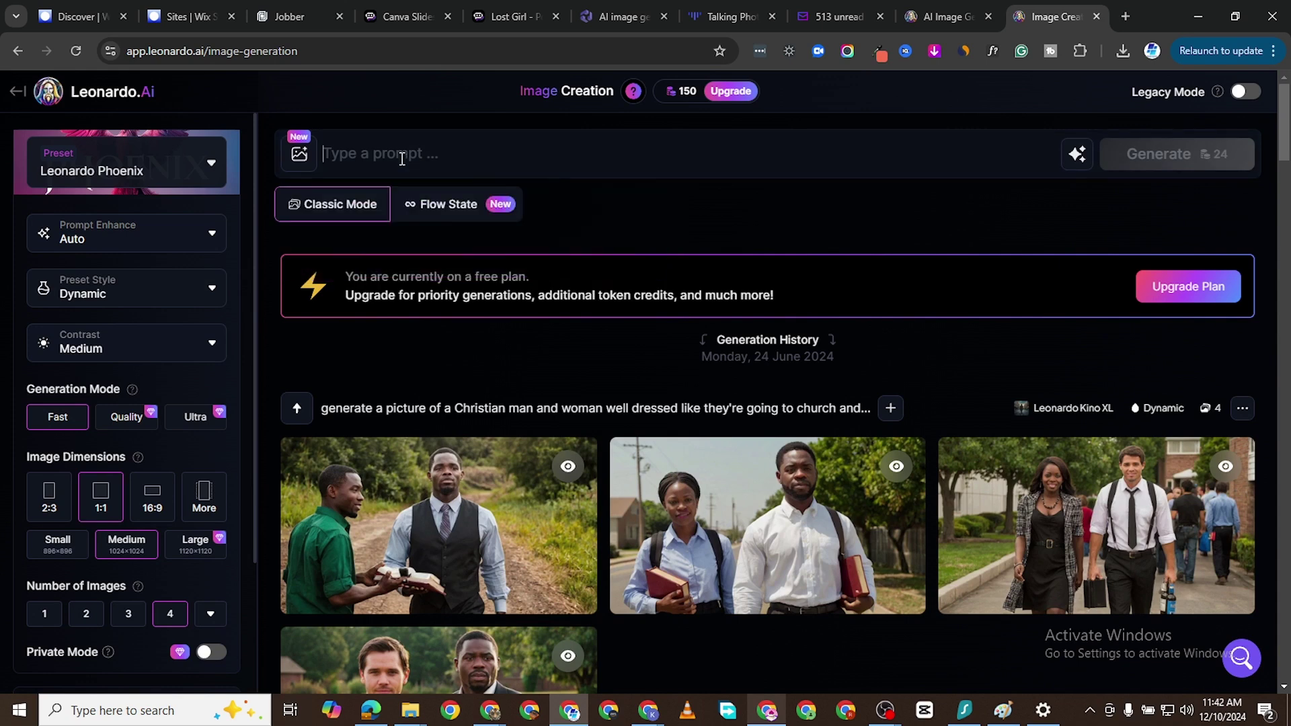
Generate images for a hyper-realistic young Latina woman in corporate attire, dark hair, looking serious
{"action": "left_click", "coordinate": [402, 158]}
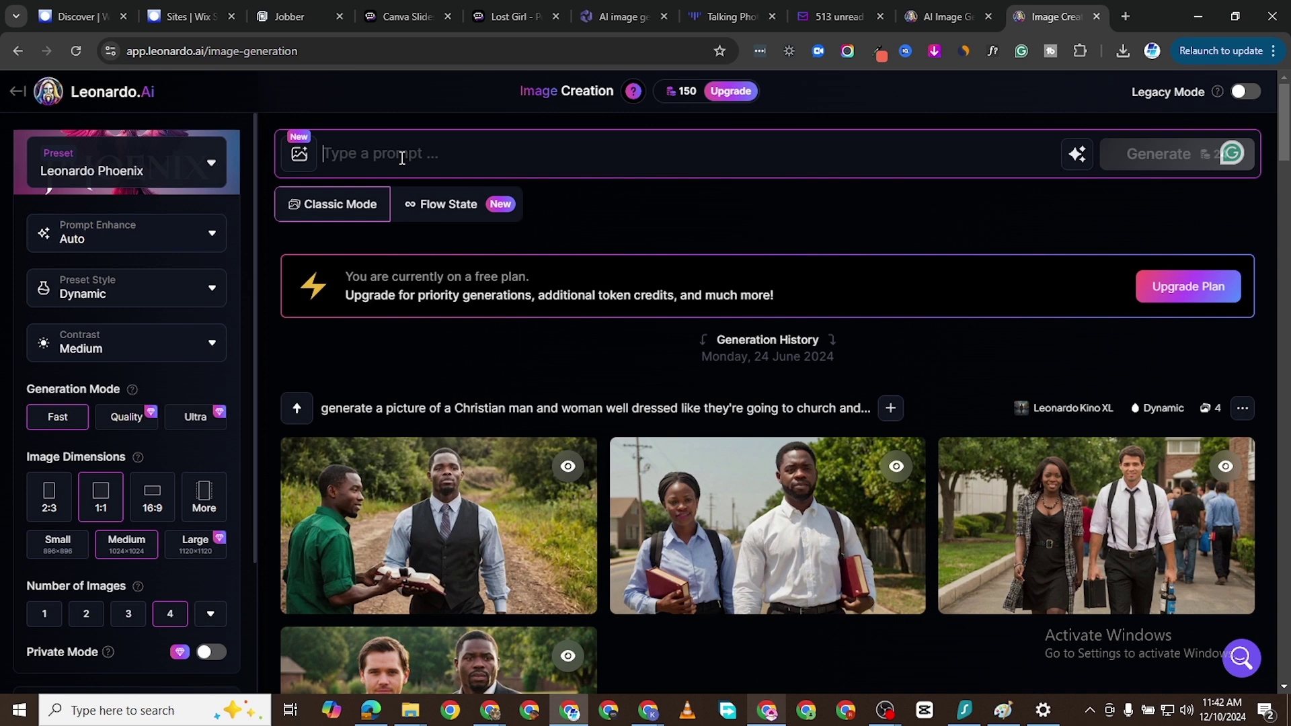
{"action": "type", "text": "generate a hyper realistic i"}
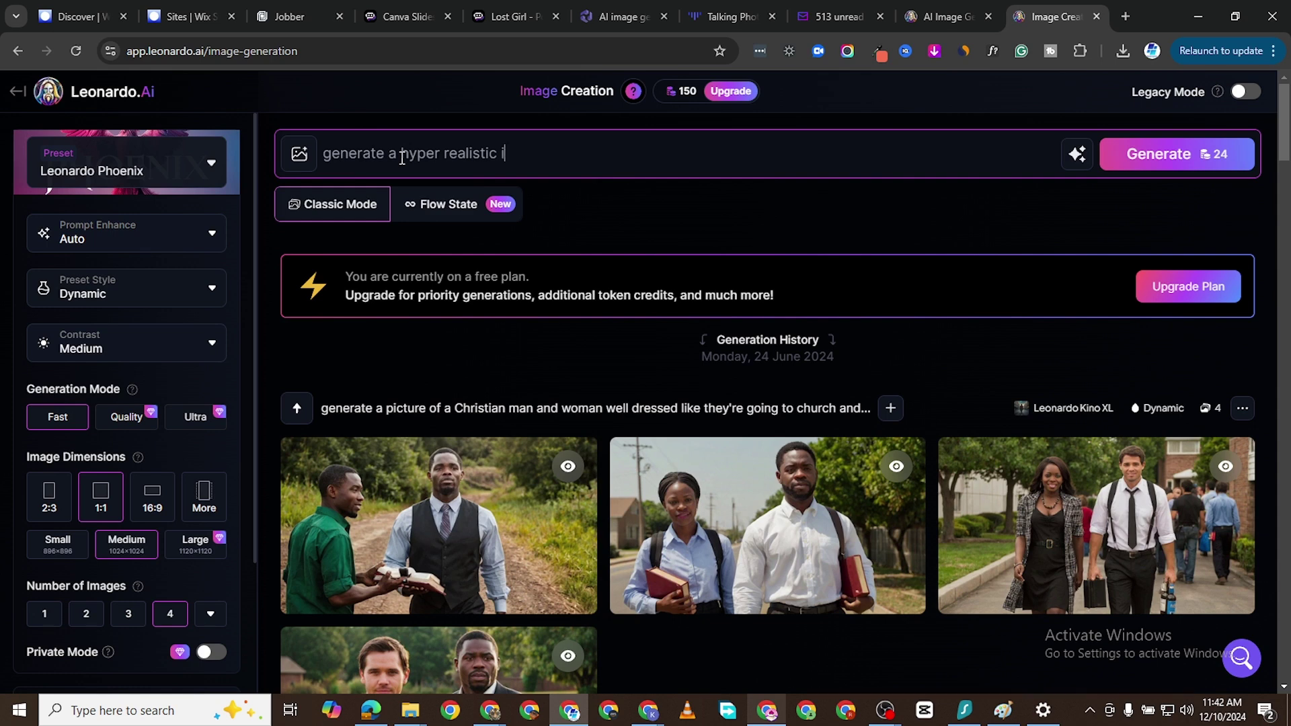
{"action": "type", "text": "mage"}
{"action": "key", "text": "BackSpace"}
{"action": "key", "text": "BackSpace"}
{"action": "key", "text": "BackSpace"}
{"action": "key", "text": "BackSpace"}
{"action": "key", "text": "BackSpace"}
{"action": "key", "text": "BackSpace"}
{"action": "key", "text": "BackSpace"}
{"action": "key", "text": "BackSpace"}
{"action": "key", "text": "BackSpace"}
{"action": "key", "text": "BackSpace"}
{"action": "key", "text": "BackSpace"}
{"action": "key", "text": "BackSpace"}
{"action": "key", "text": "BackSpace"}
{"action": "key", "text": "BackSpace"}
{"action": "key", "text": "BackSpace"}
{"action": "key", "text": "BackSpace"}
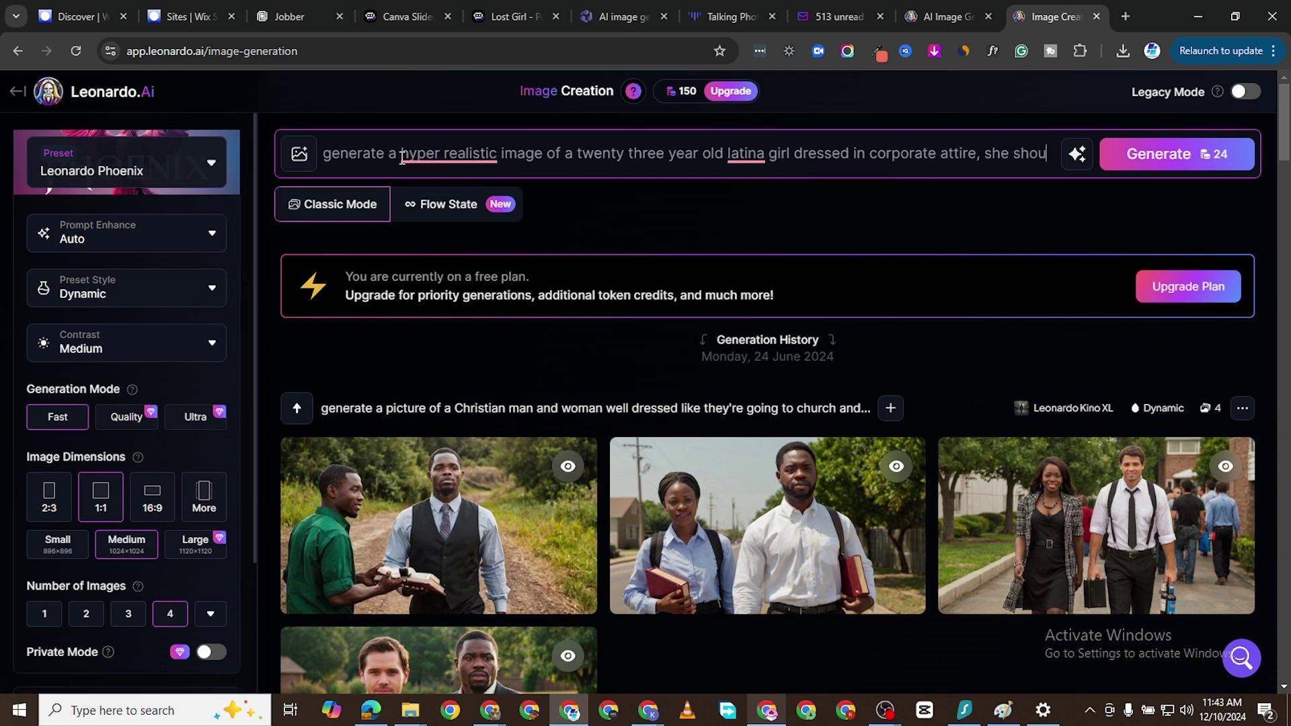
{"action": "type", "text": "ld "}
{"action": "type", "text": "b"}
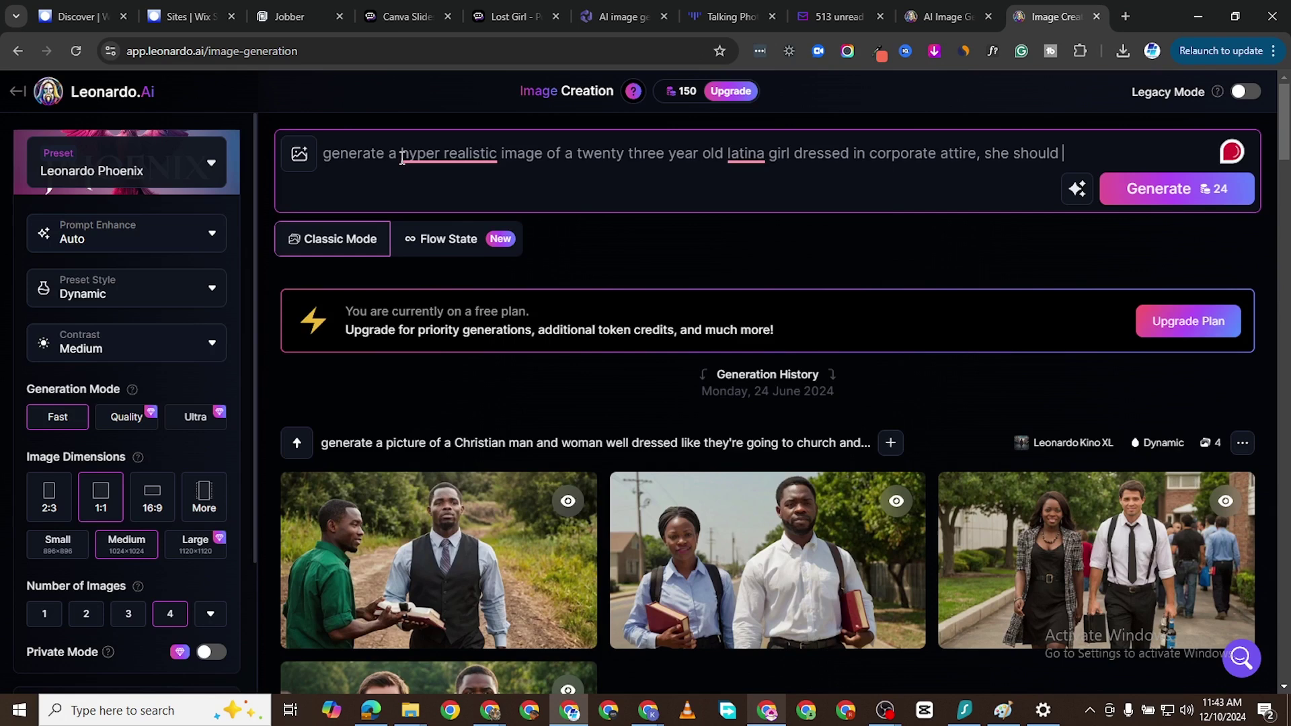
{"action": "type", "text": "have"}
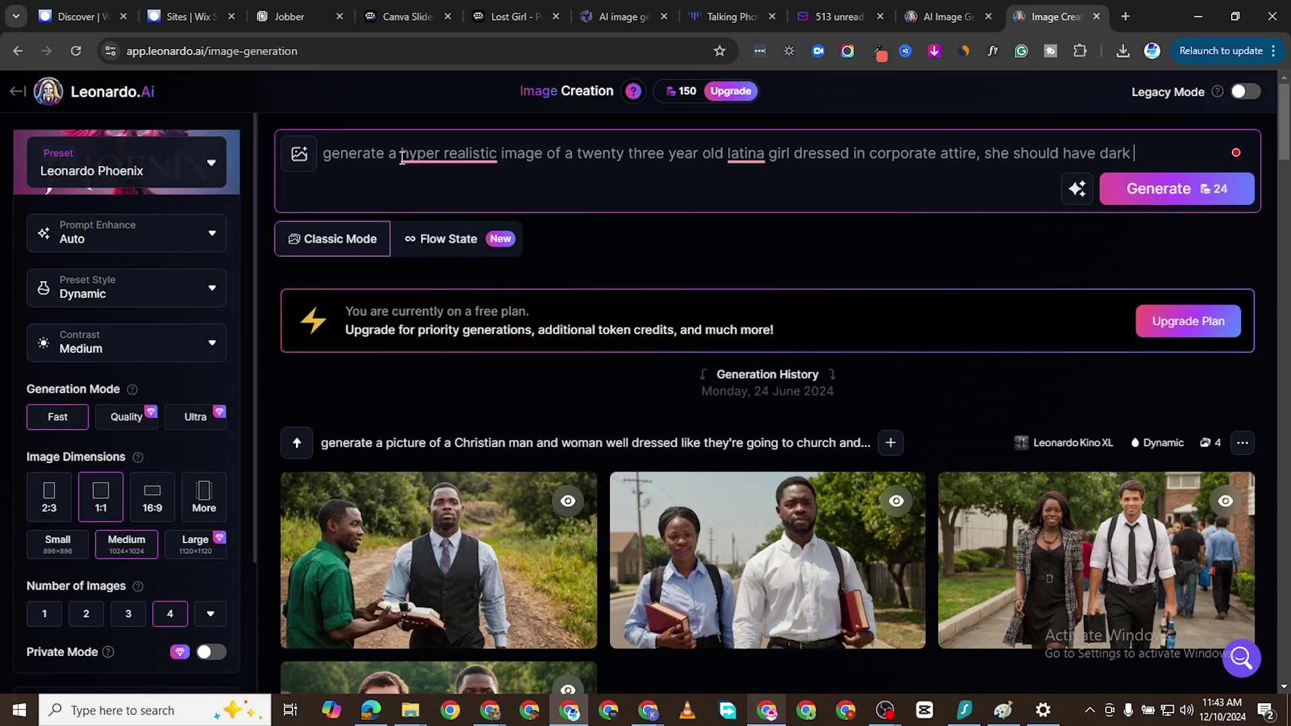
{"action": "type", "text": " dark hair"}
{"action": "type", "text": "and look serious"}
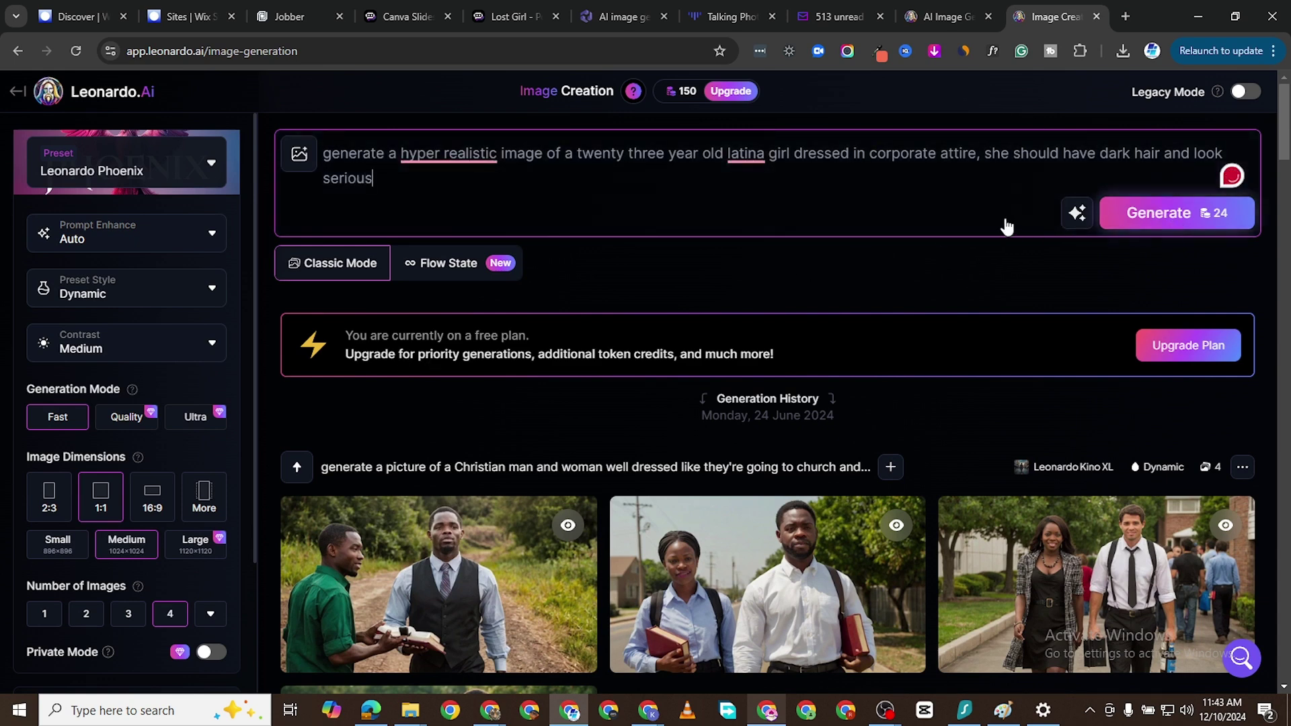
{"action": "key", "text": "Return"}
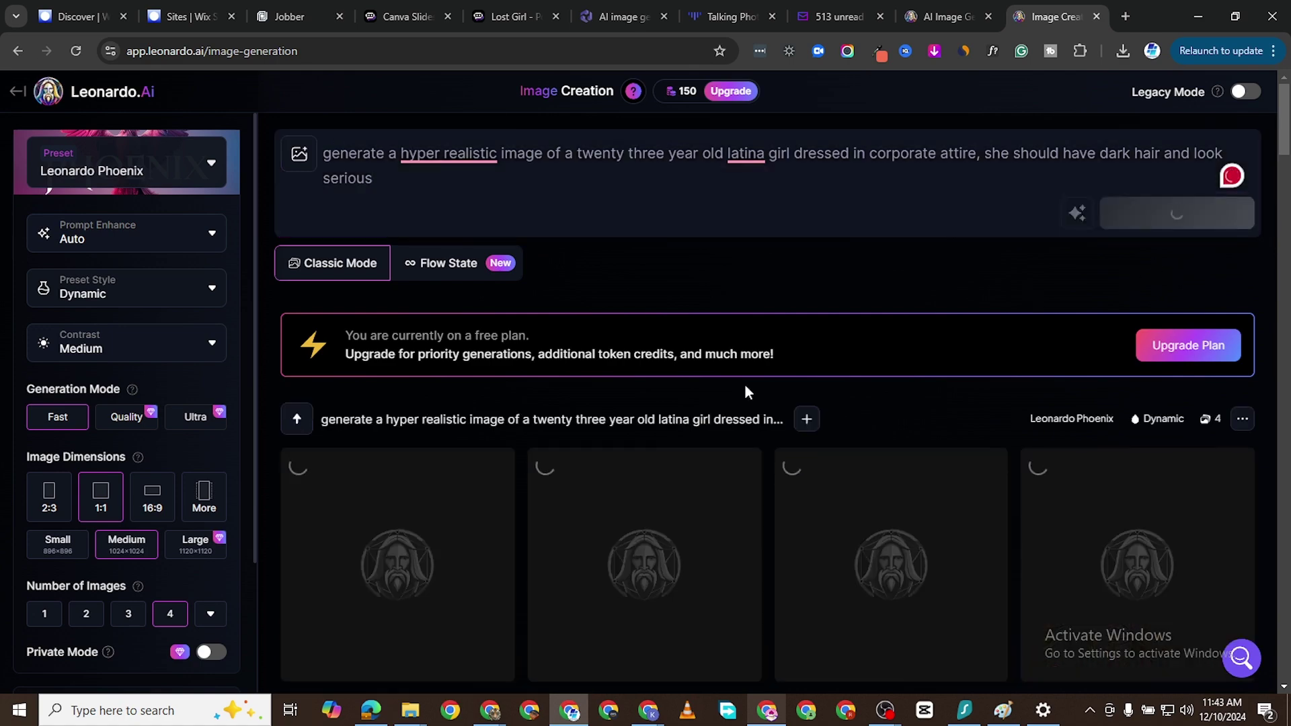
Scroll the generation feed to view the new 1120×1120 portraits of the navy-suited Latina woman
{"action": "scroll", "coordinate": [583, 459], "scroll_direction": "down", "scroll_amount": 2}
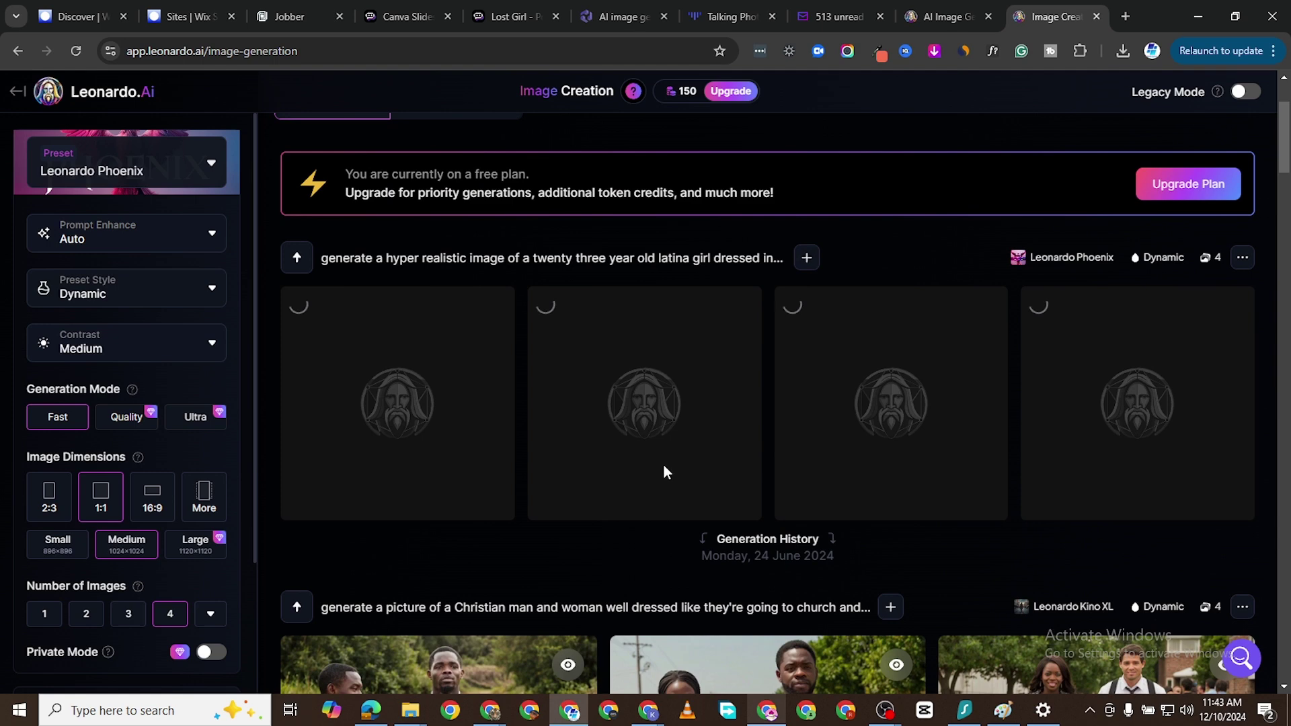
{"action": "scroll", "coordinate": [792, 536], "scroll_direction": "down", "scroll_amount": 3}
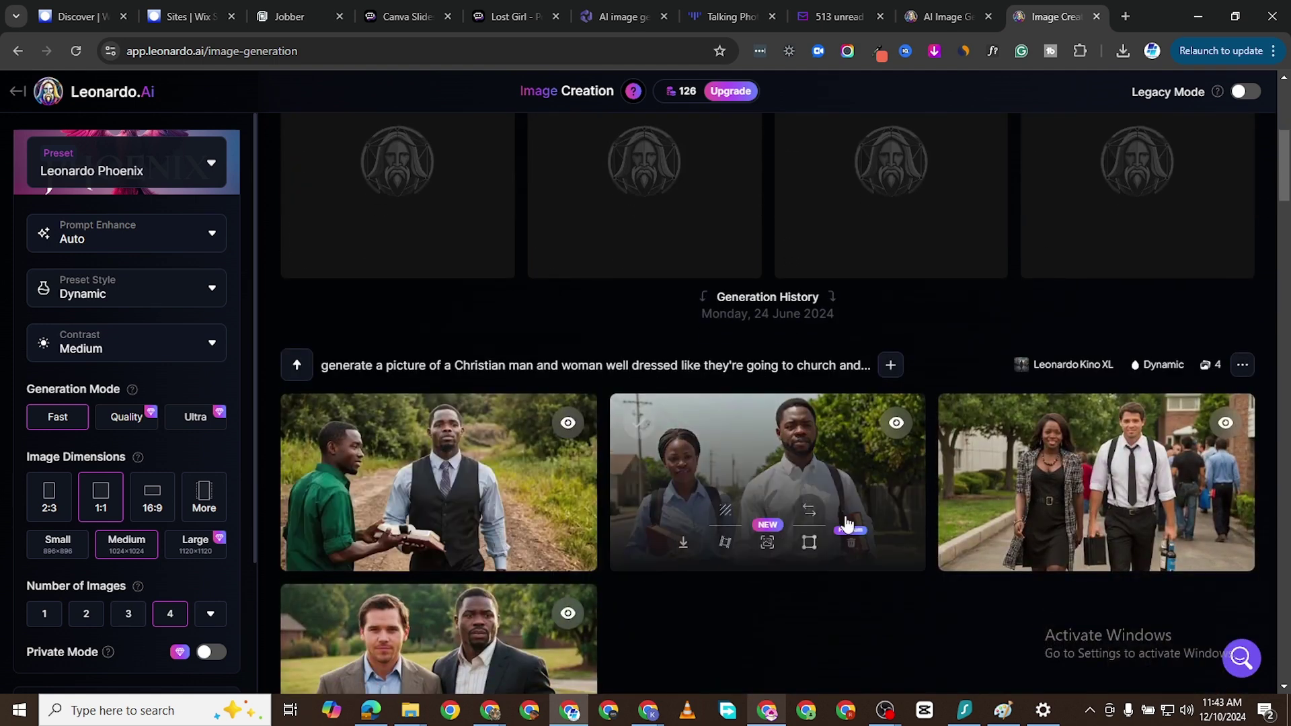
{"action": "scroll", "coordinate": [482, 516], "scroll_direction": "down", "scroll_amount": 6}
{"action": "scroll", "coordinate": [484, 517], "scroll_direction": "down", "scroll_amount": 1}
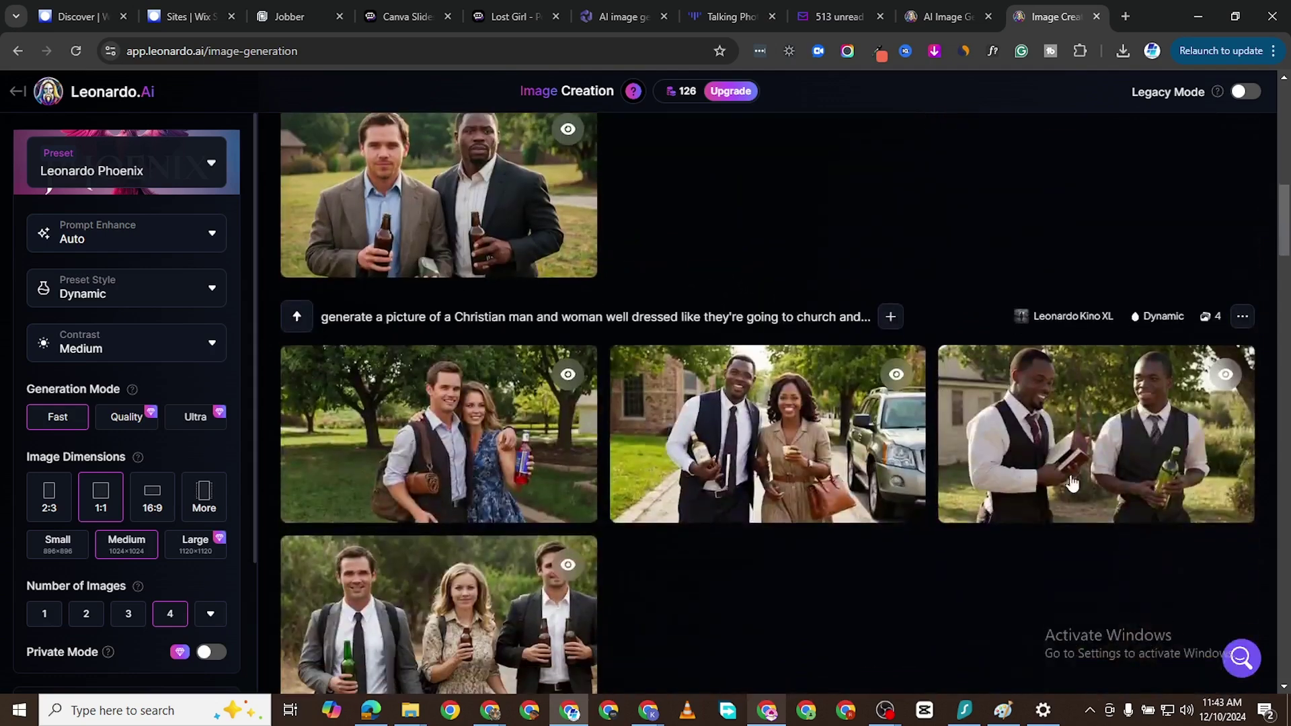
{"action": "scroll", "coordinate": [534, 518], "scroll_direction": "down", "scroll_amount": 1}
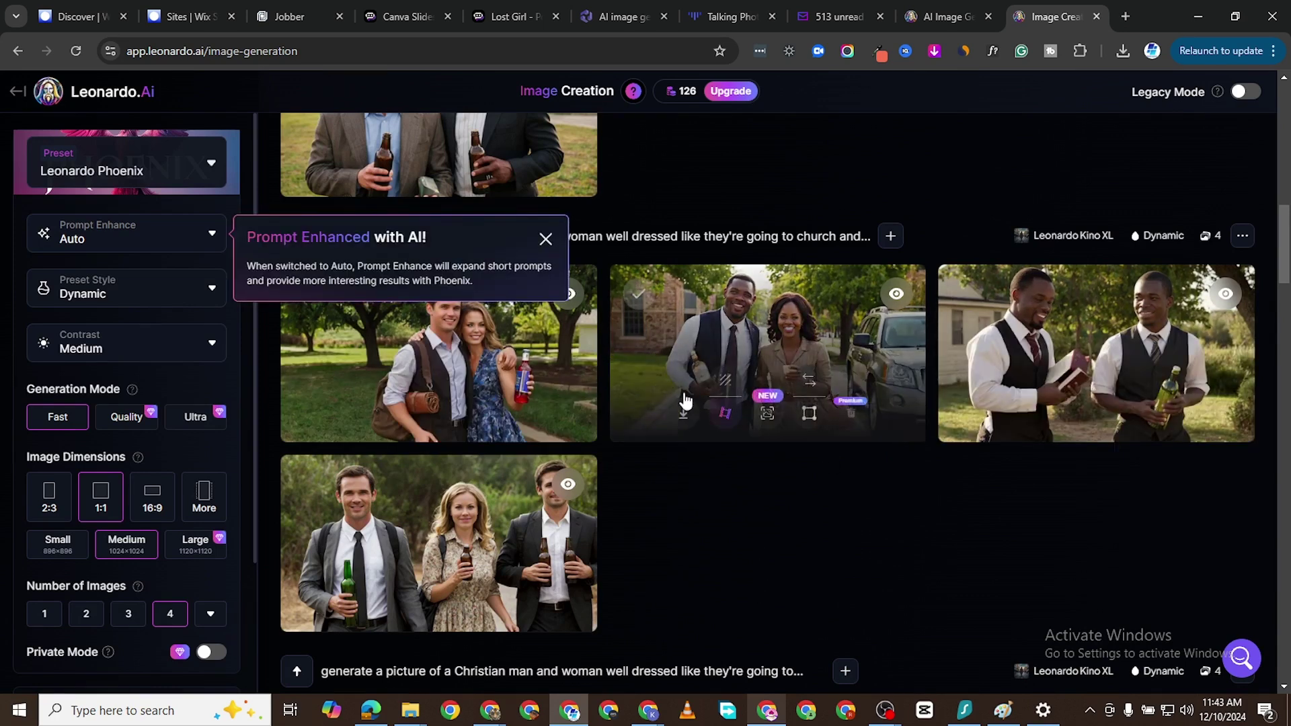
{"action": "scroll", "coordinate": [614, 643], "scroll_direction": "down", "scroll_amount": 3}
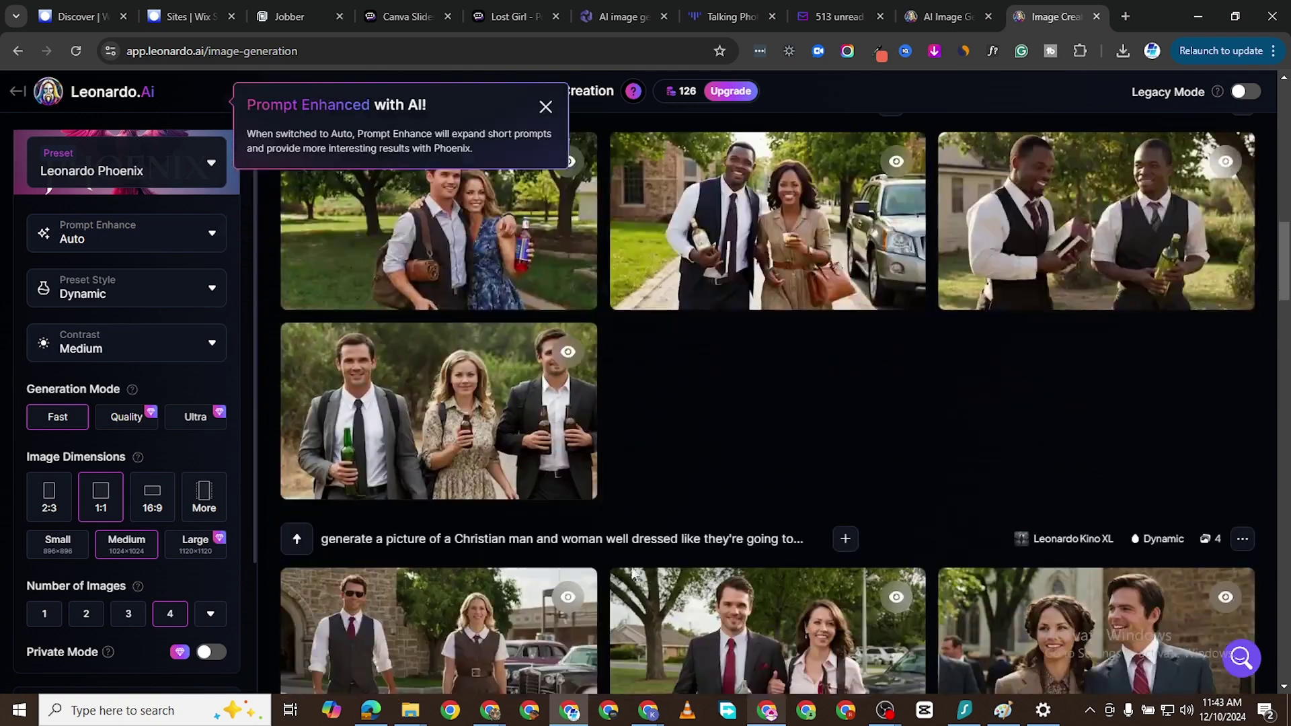
{"action": "scroll", "coordinate": [741, 591], "scroll_direction": "down", "scroll_amount": 2}
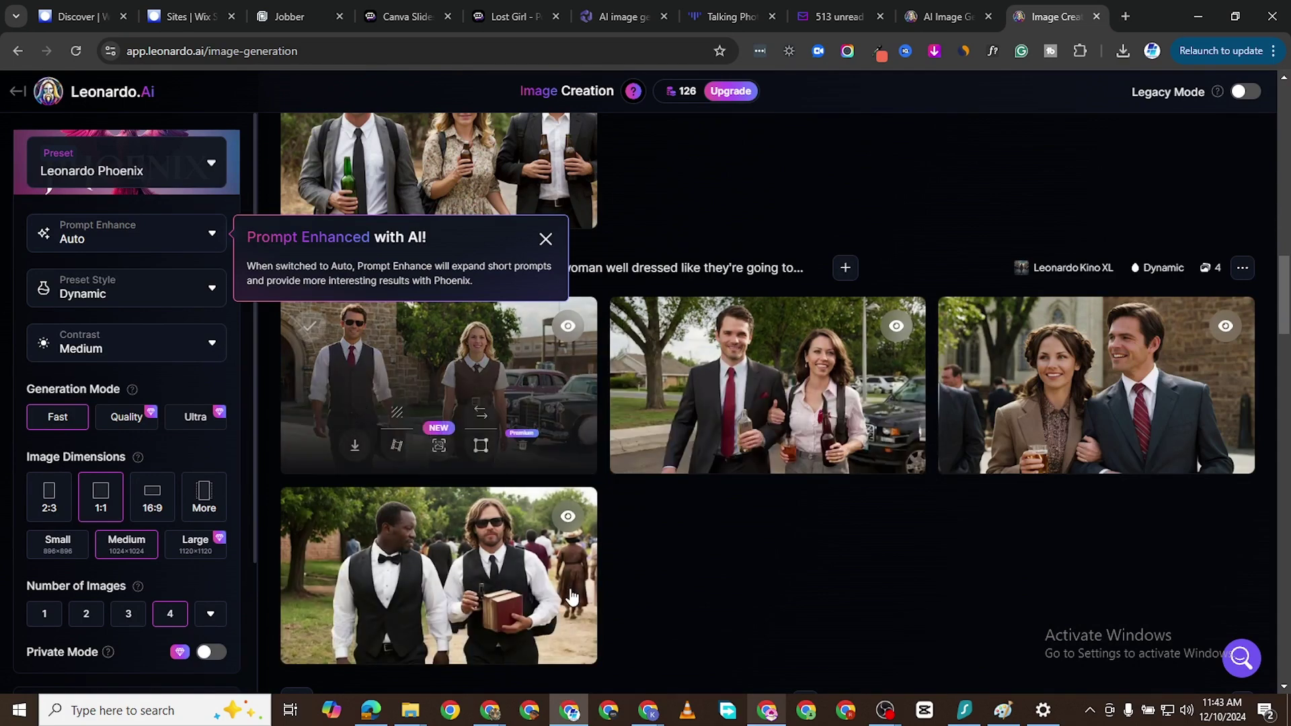
{"action": "scroll", "coordinate": [679, 464], "scroll_direction": "down", "scroll_amount": 10}
Open the fourth seated businesswoman portrait in Leonardo.Ai at full size
{"action": "scroll", "coordinate": [735, 413], "scroll_direction": "up", "scroll_amount": 5}
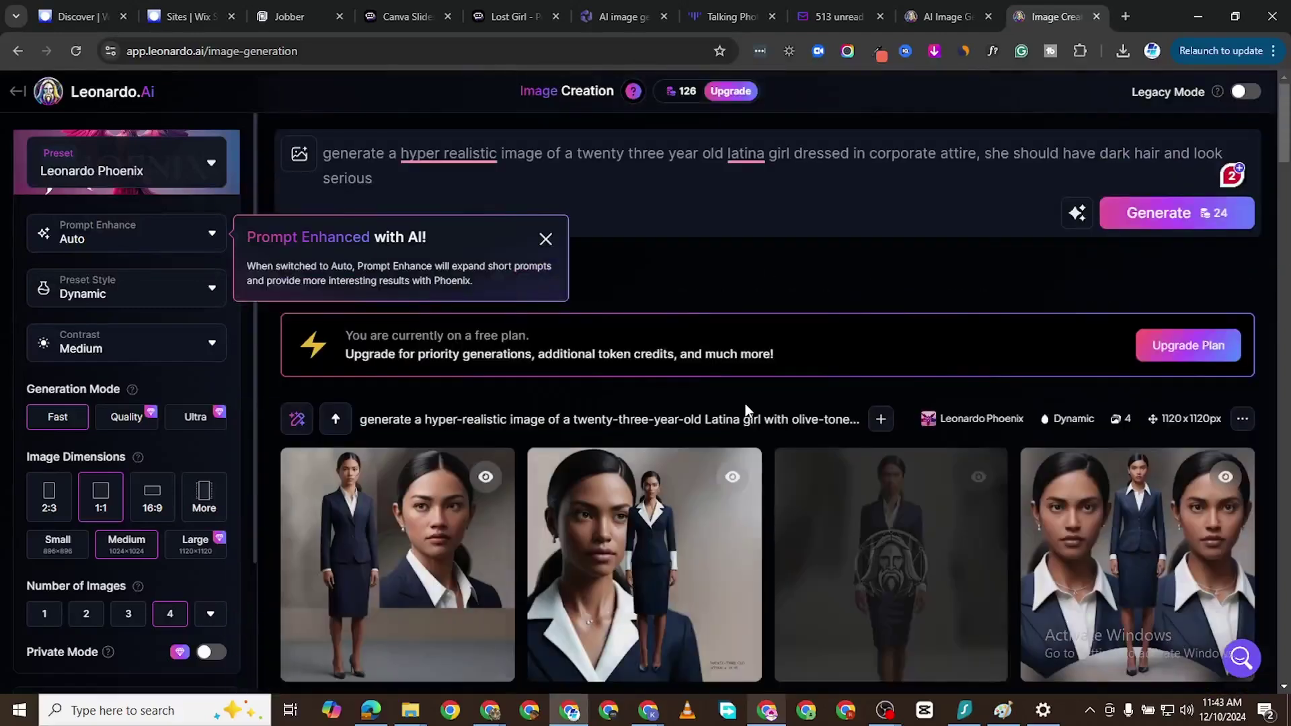
{"action": "scroll", "coordinate": [739, 504], "scroll_direction": "down", "scroll_amount": 3}
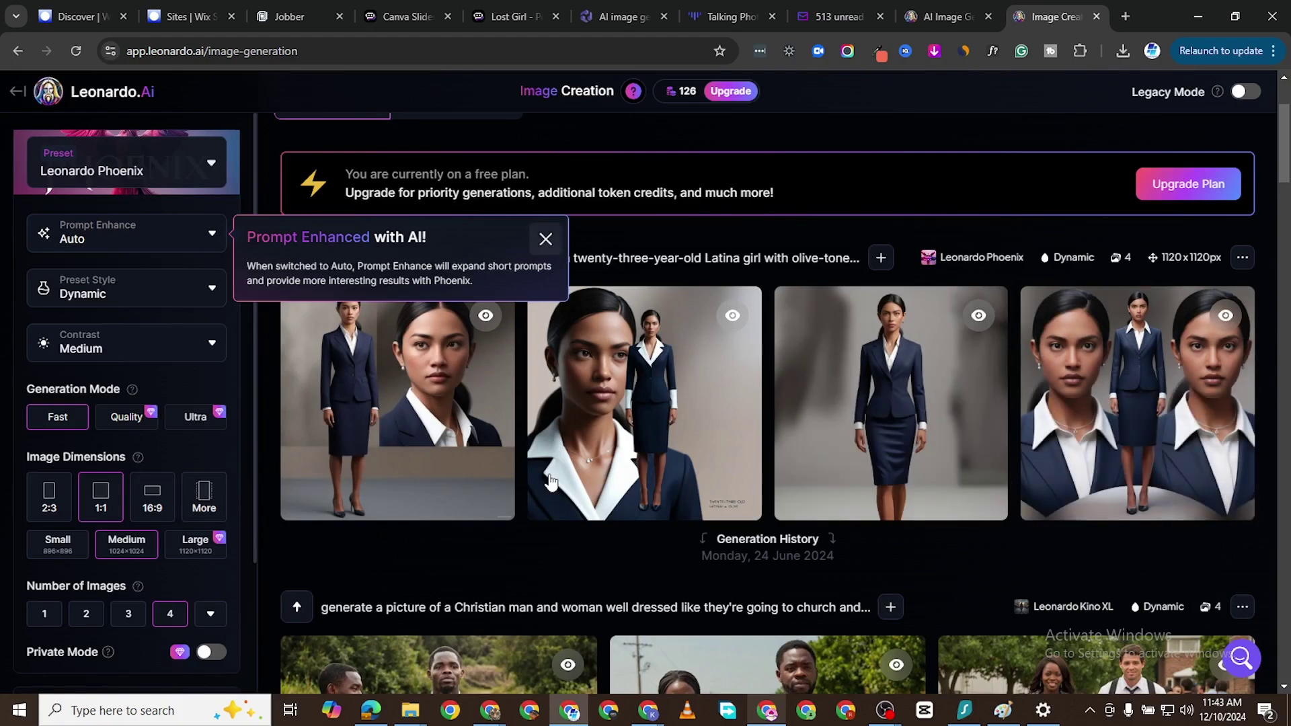
{"action": "scroll", "coordinate": [553, 528], "scroll_direction": "down", "scroll_amount": 4}
{"action": "scroll", "coordinate": [621, 484], "scroll_direction": "up", "scroll_amount": 5}
{"action": "scroll", "coordinate": [621, 484], "scroll_direction": "up", "scroll_amount": 2}
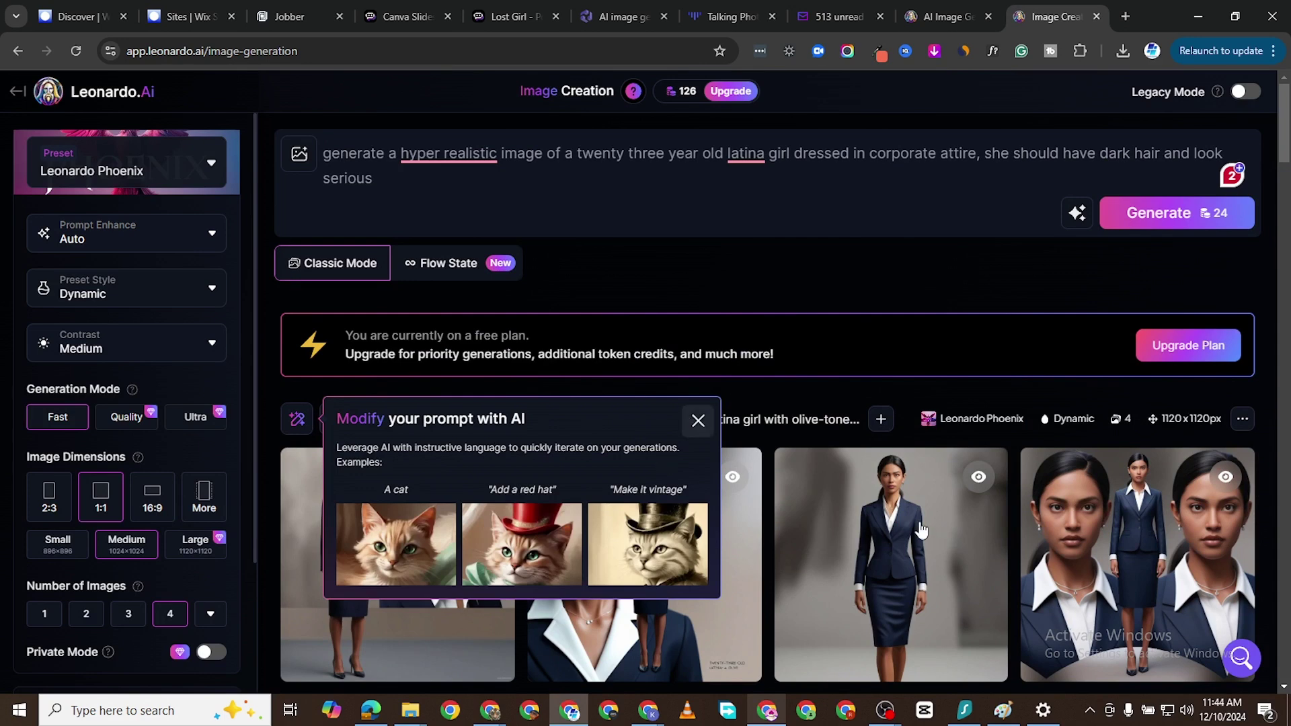
{"action": "scroll", "coordinate": [922, 531], "scroll_direction": "down", "scroll_amount": 3}
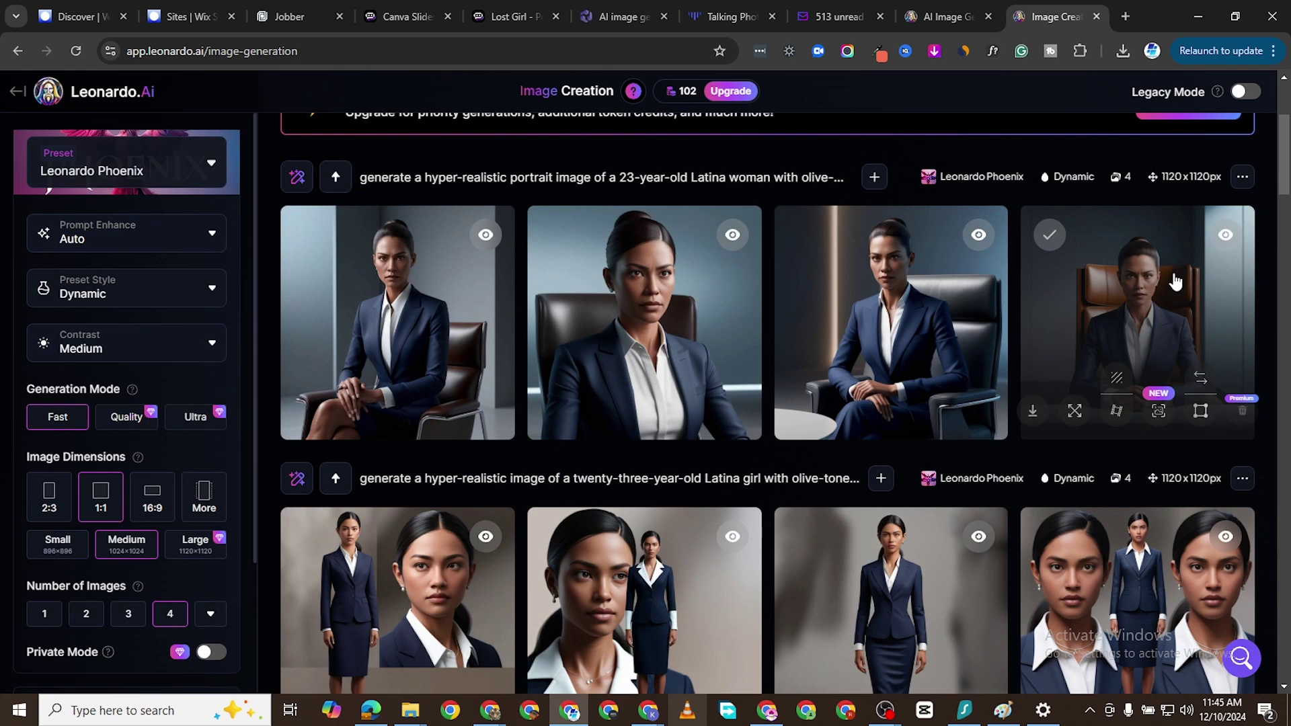
{"action": "left_click", "coordinate": [1069, 324]}
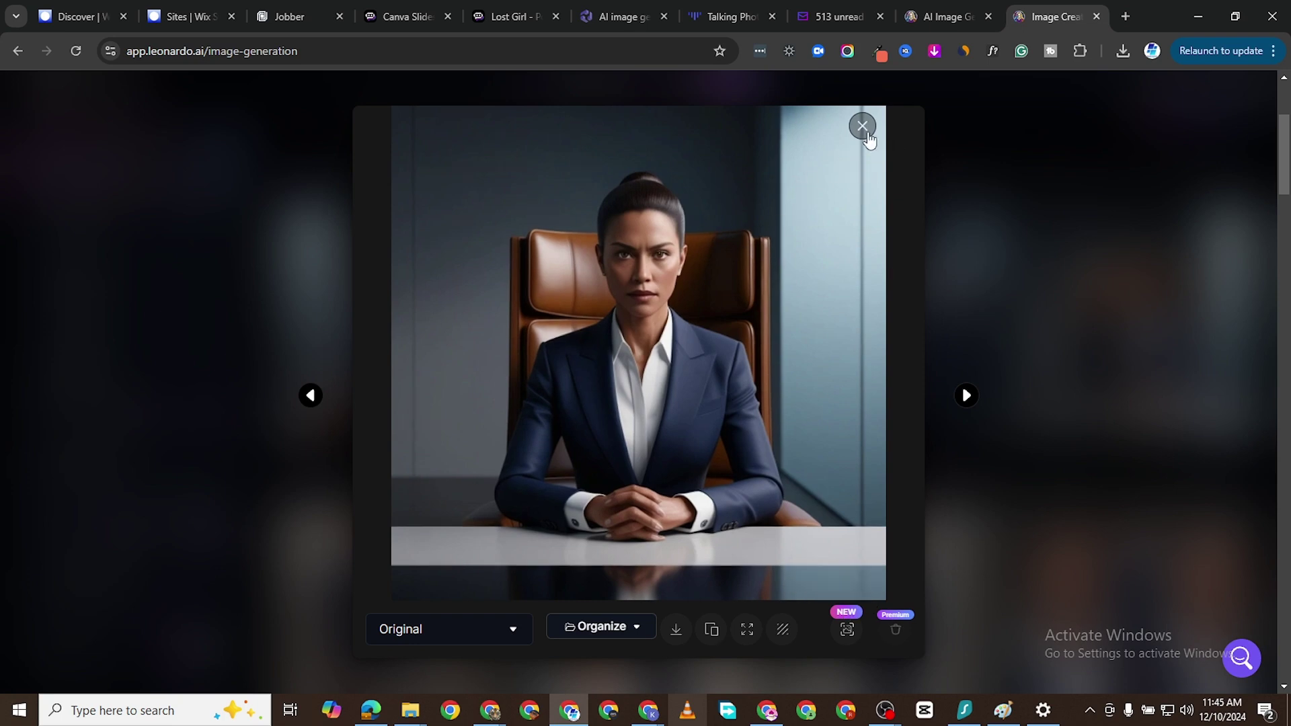
Reopen the seated portrait for download, then bring the Topview Talking Photo page forward
{"action": "left_click", "coordinate": [1107, 339]}
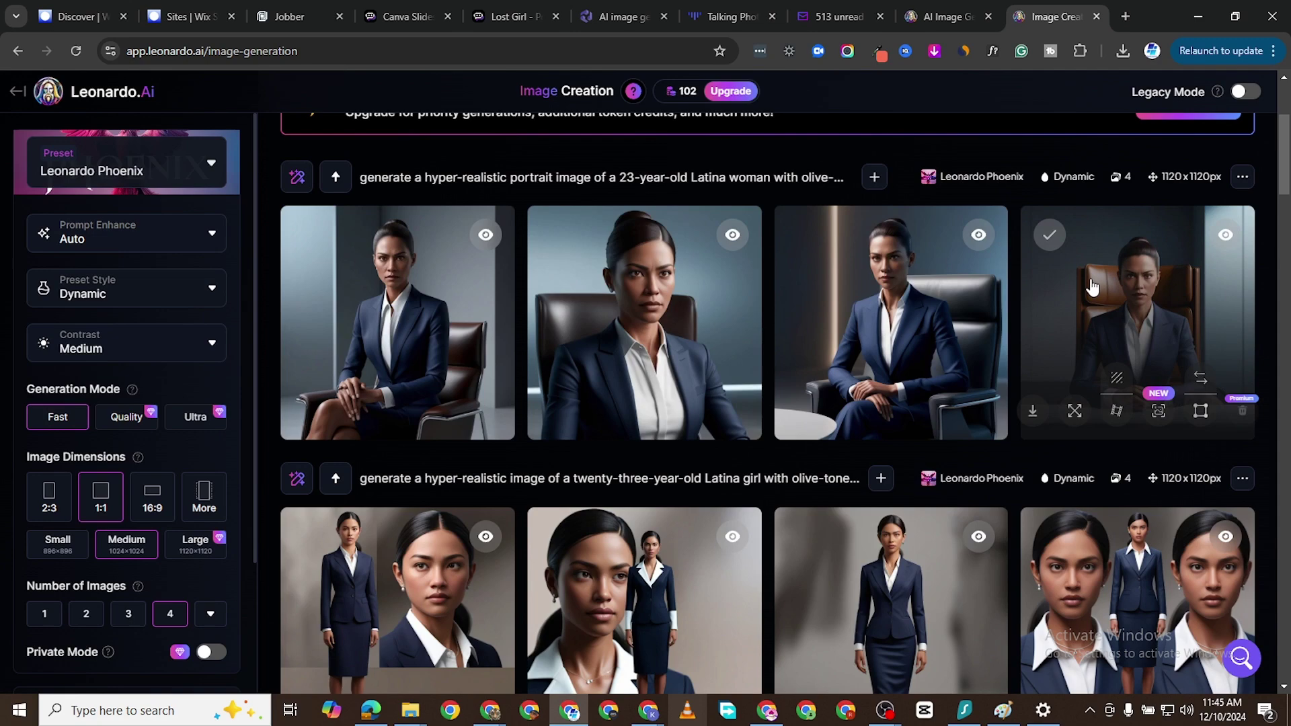
{"action": "right_click", "coordinate": [1090, 280]}
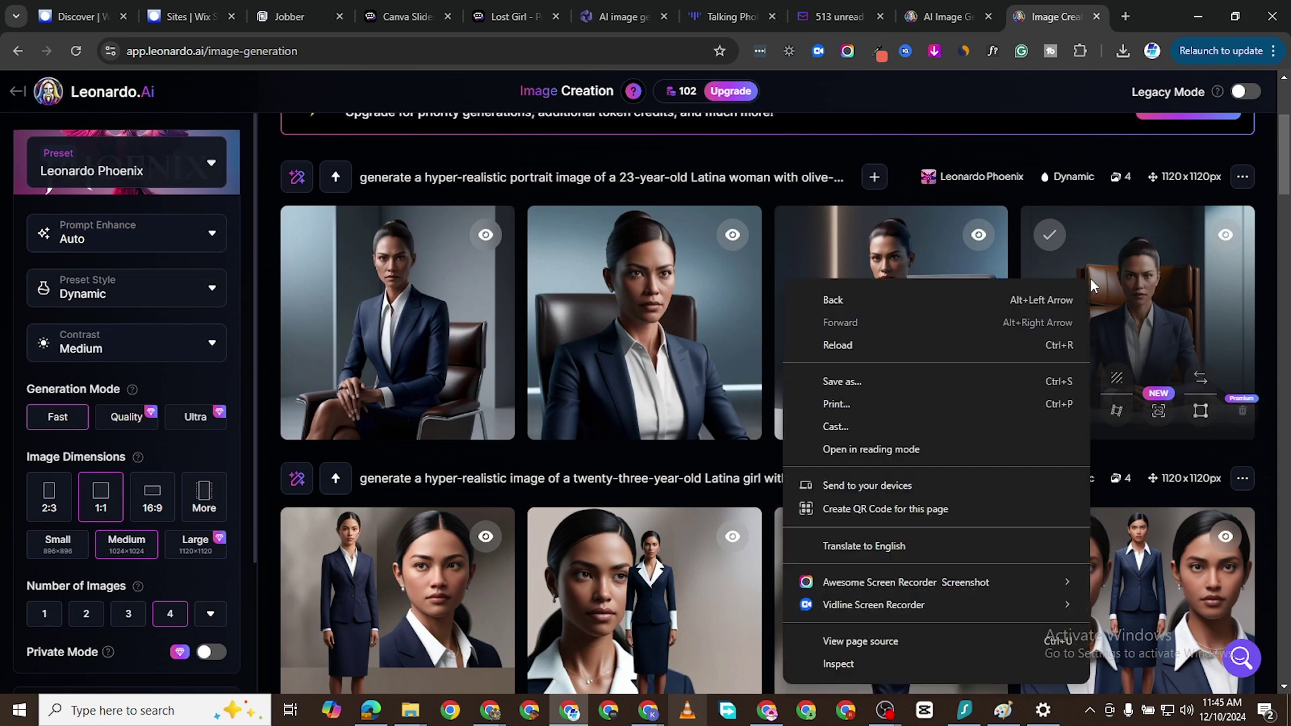
{"action": "left_click", "coordinate": [1155, 257]}
{"action": "left_click", "coordinate": [1171, 386]}
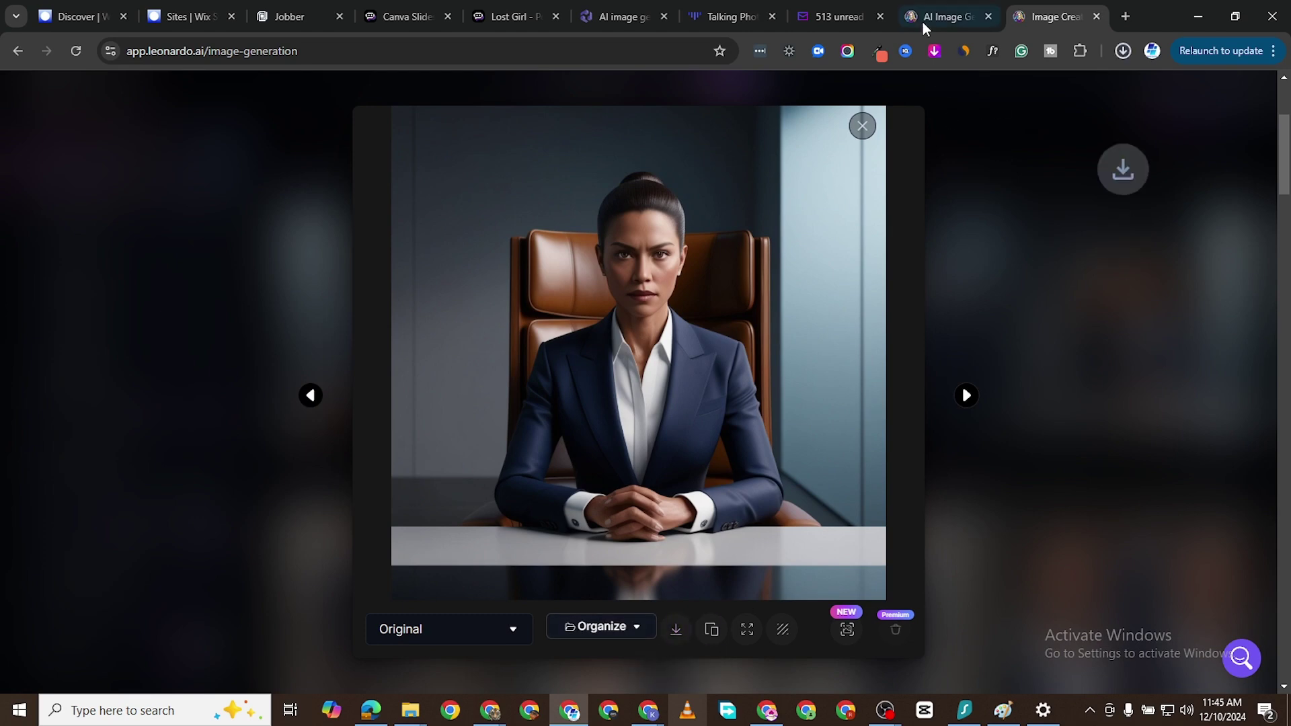
{"action": "left_click", "coordinate": [747, 20]}
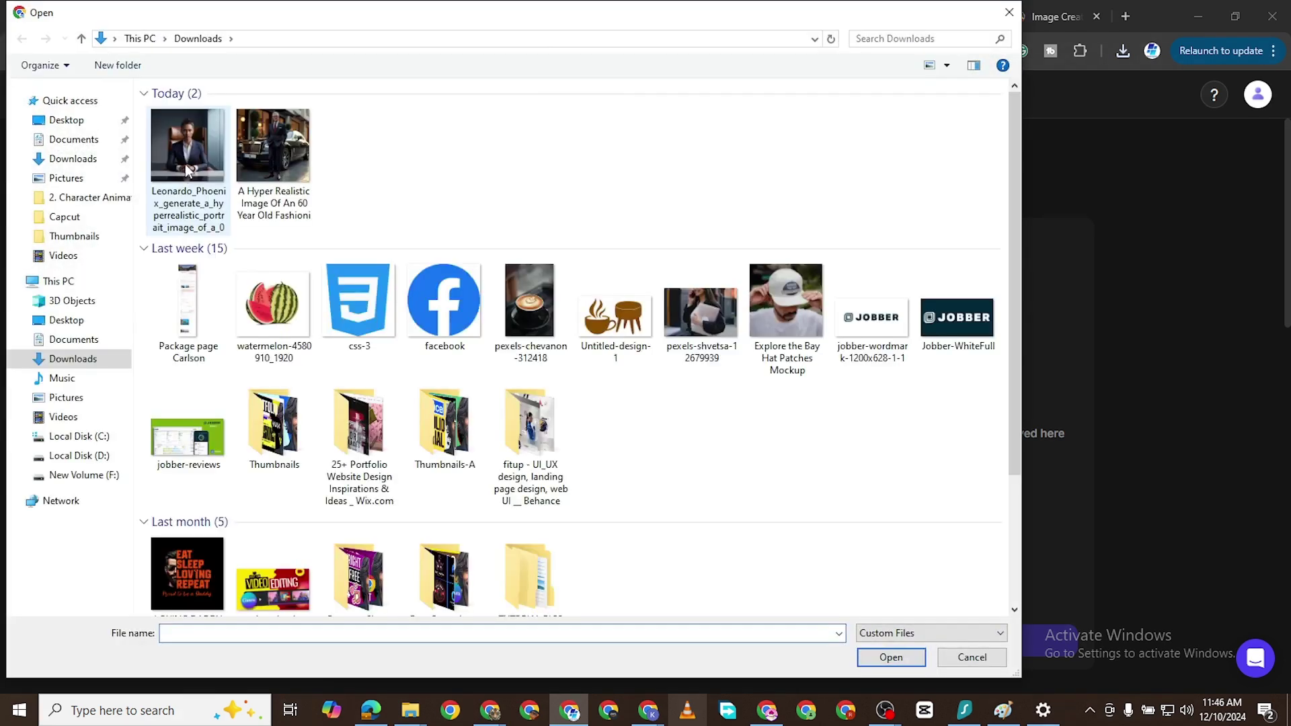
Load the downloaded seated businesswoman portrait from Downloads as Topview's reference image
{"action": "double_click", "coordinate": [186, 172]}
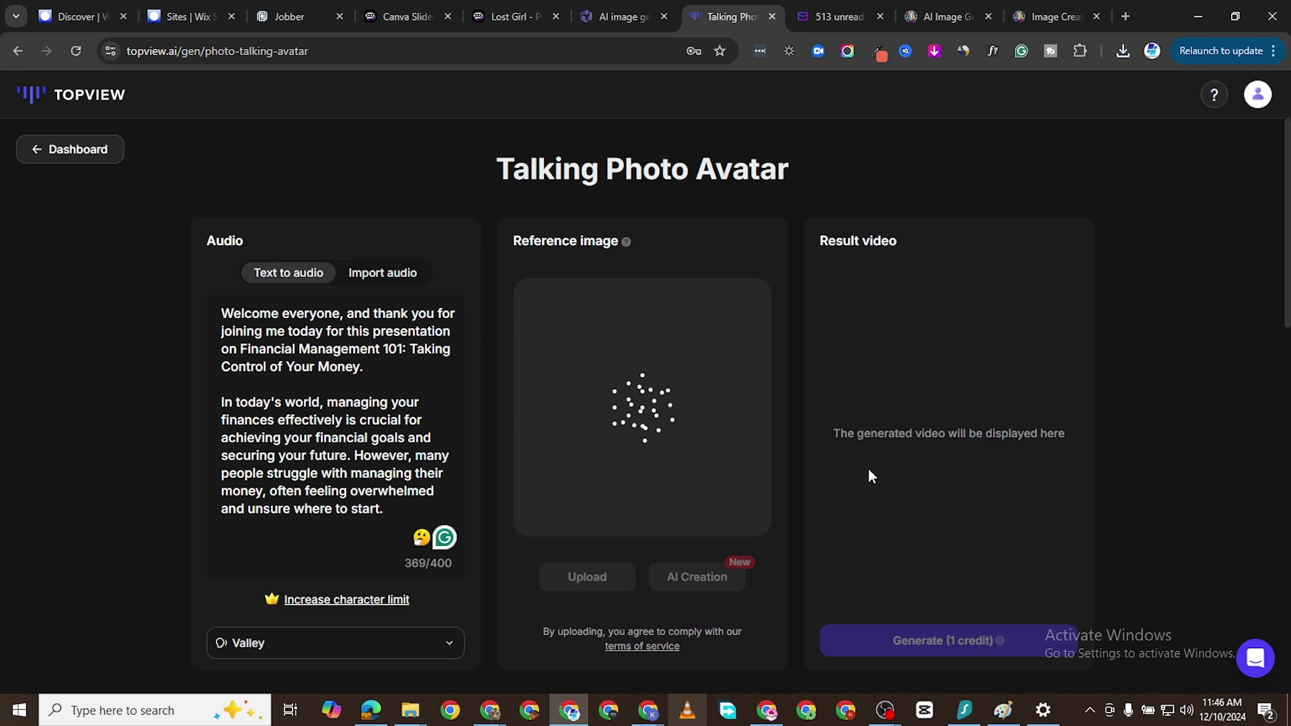
{"action": "scroll", "coordinate": [834, 554], "scroll_direction": "down", "scroll_amount": 3}
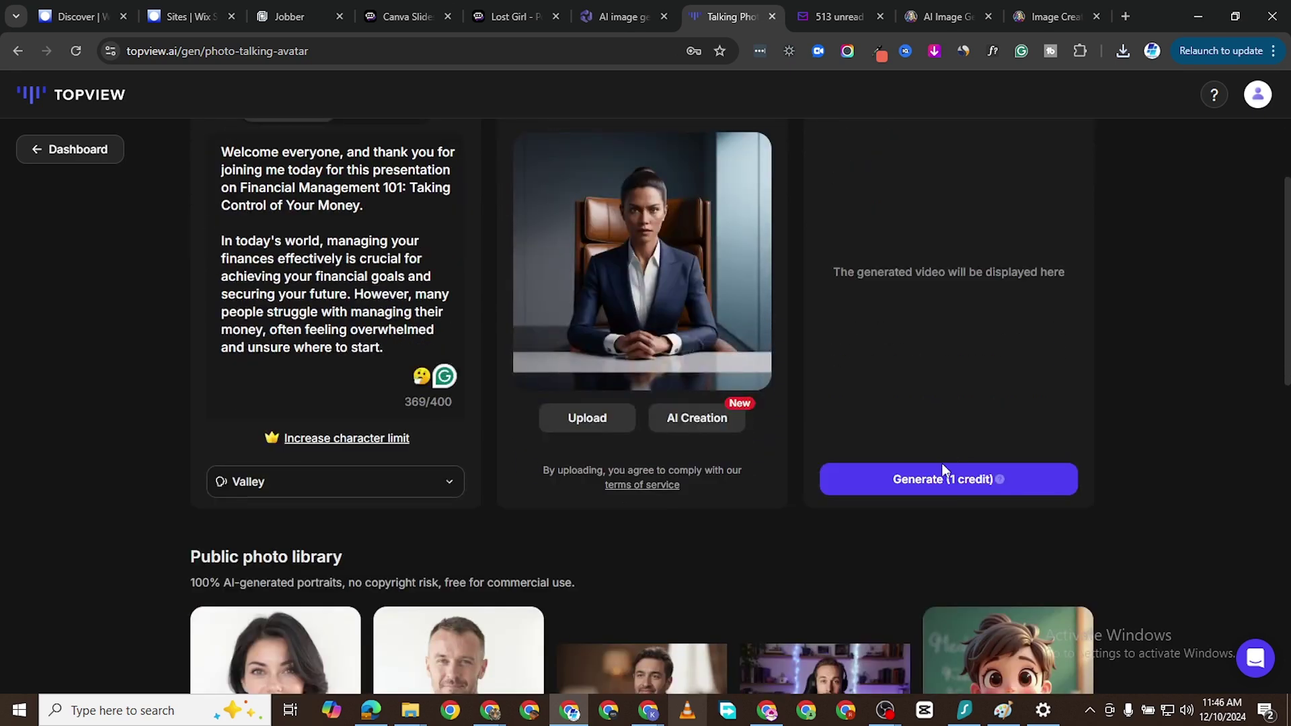
{"action": "scroll", "coordinate": [713, 454], "scroll_direction": "up", "scroll_amount": 1}
{"action": "scroll", "coordinate": [511, 434], "scroll_direction": "up", "scroll_amount": 1}
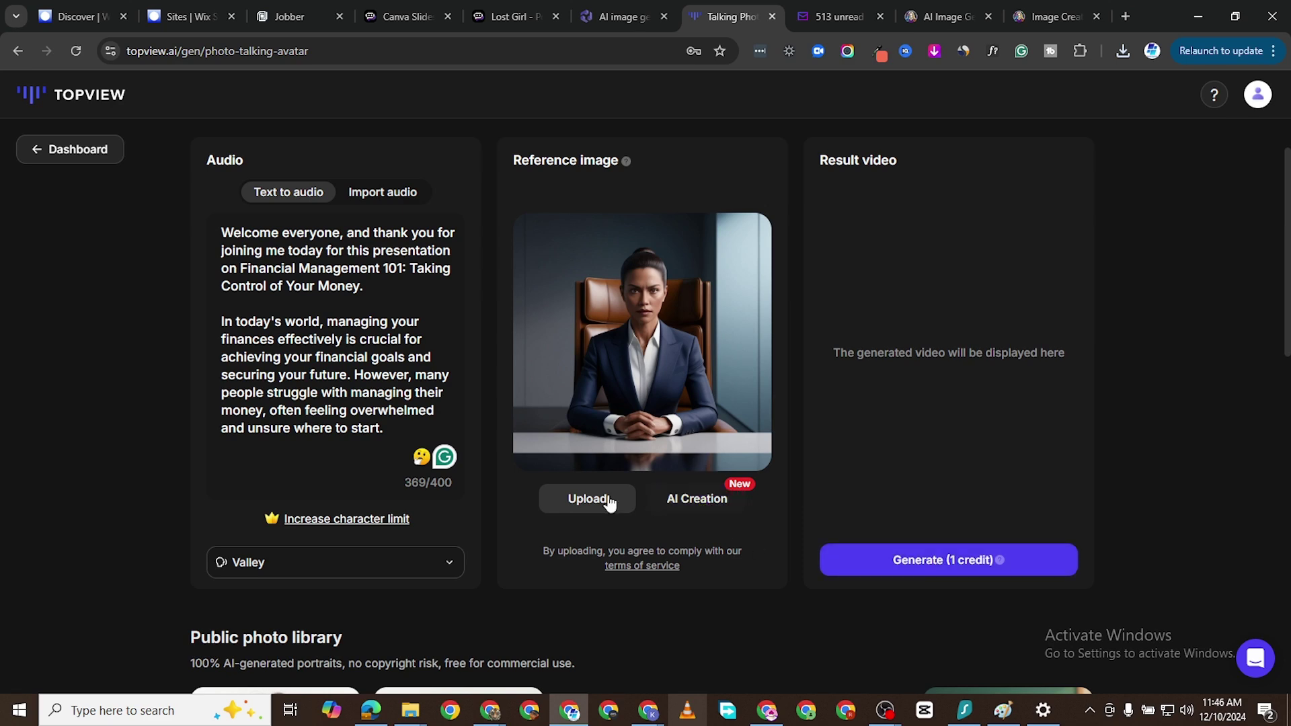
Preview the Valley voice in the voice list and keep it selected
{"action": "left_click", "coordinate": [438, 566]}
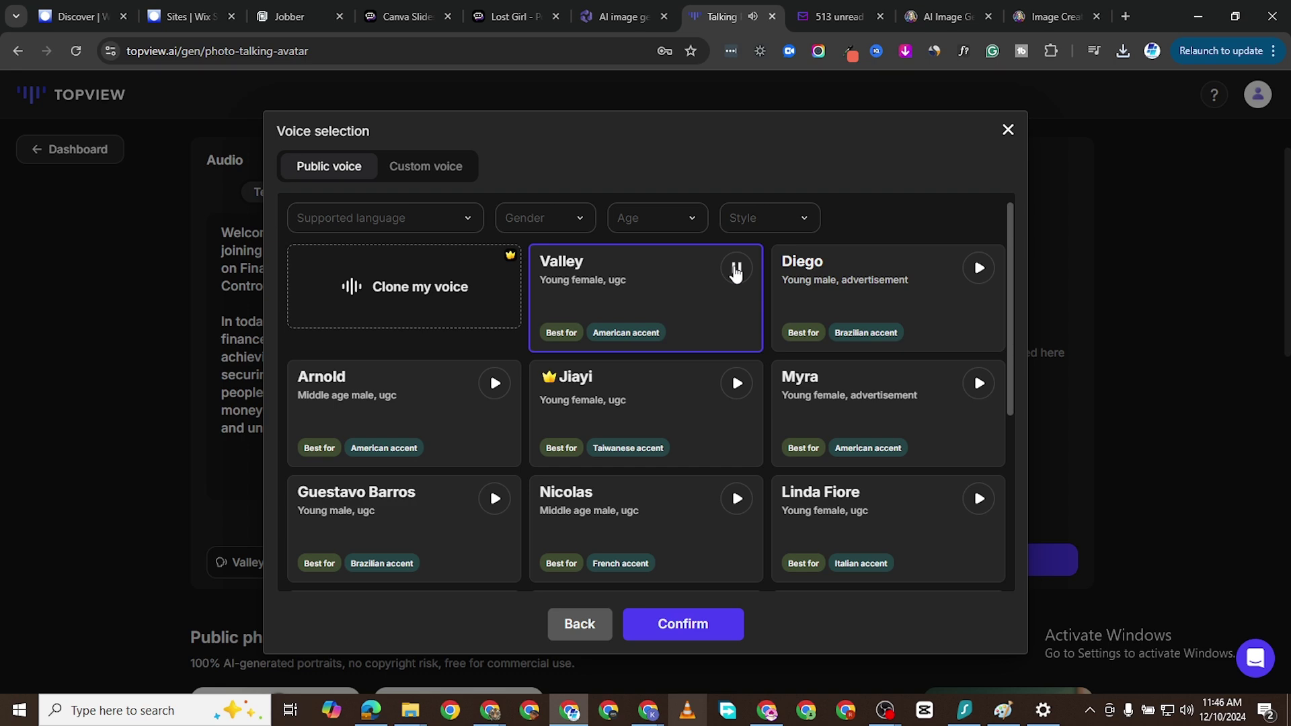
{"action": "left_click", "coordinate": [736, 270]}
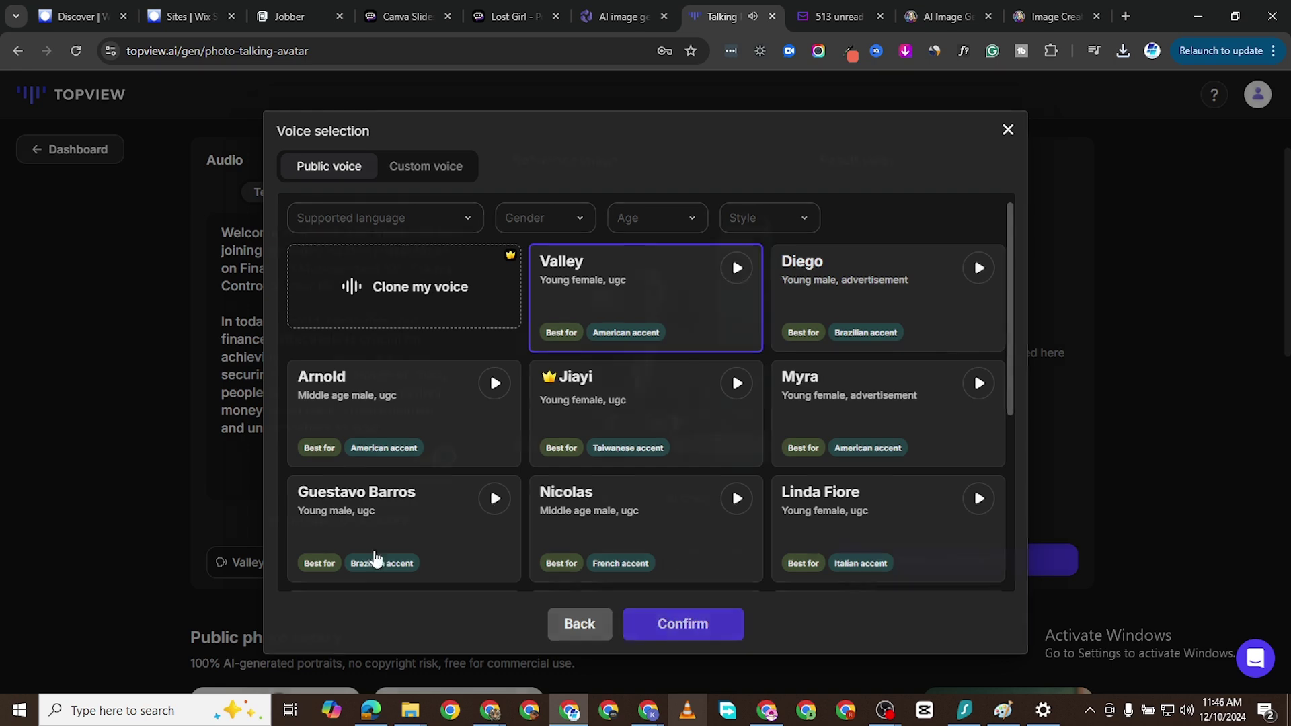
{"action": "key", "text": "Escape"}
Generate the talking avatar video for 1 credit and play the 20-second result
{"action": "scroll", "coordinate": [585, 553], "scroll_direction": "down", "scroll_amount": 2}
{"action": "scroll", "coordinate": [854, 470], "scroll_direction": "up", "scroll_amount": 2}
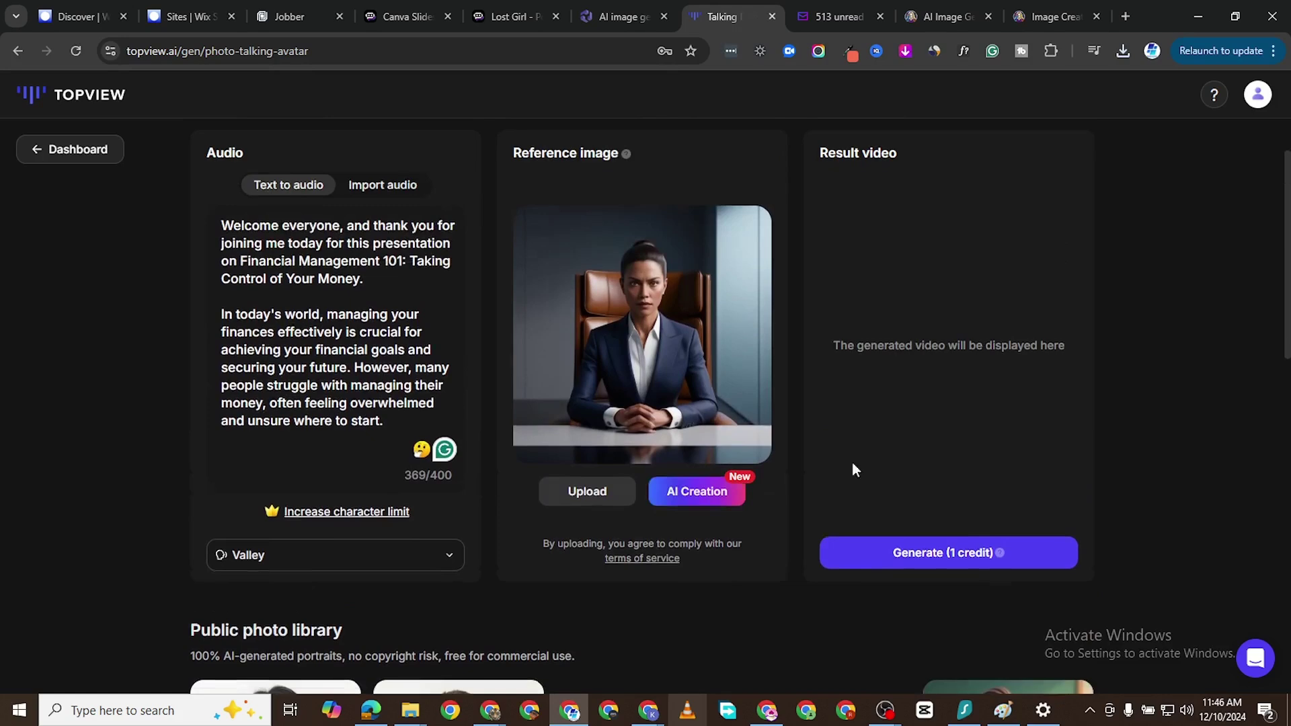
{"action": "left_click", "coordinate": [953, 561]}
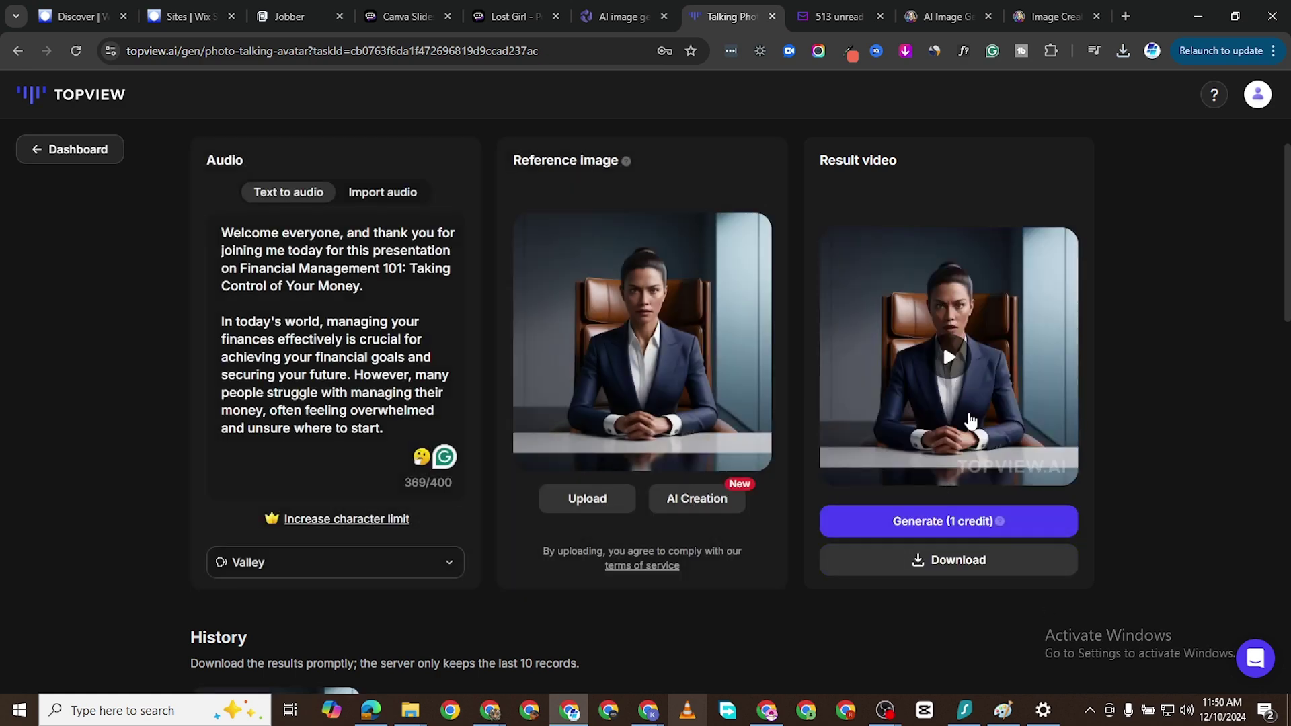
{"action": "left_click", "coordinate": [949, 357]}
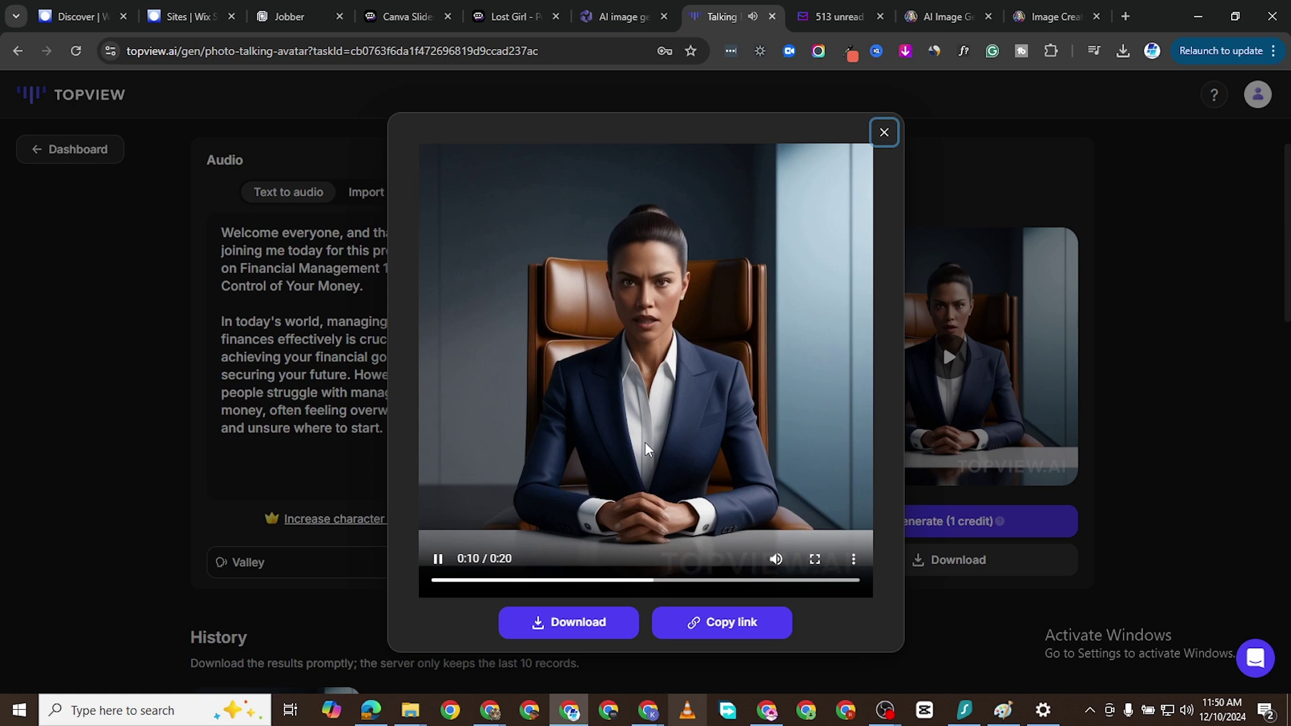
Pause the avatar video at 0:13 and download it as an MP4
{"action": "left_click", "coordinate": [439, 560]}
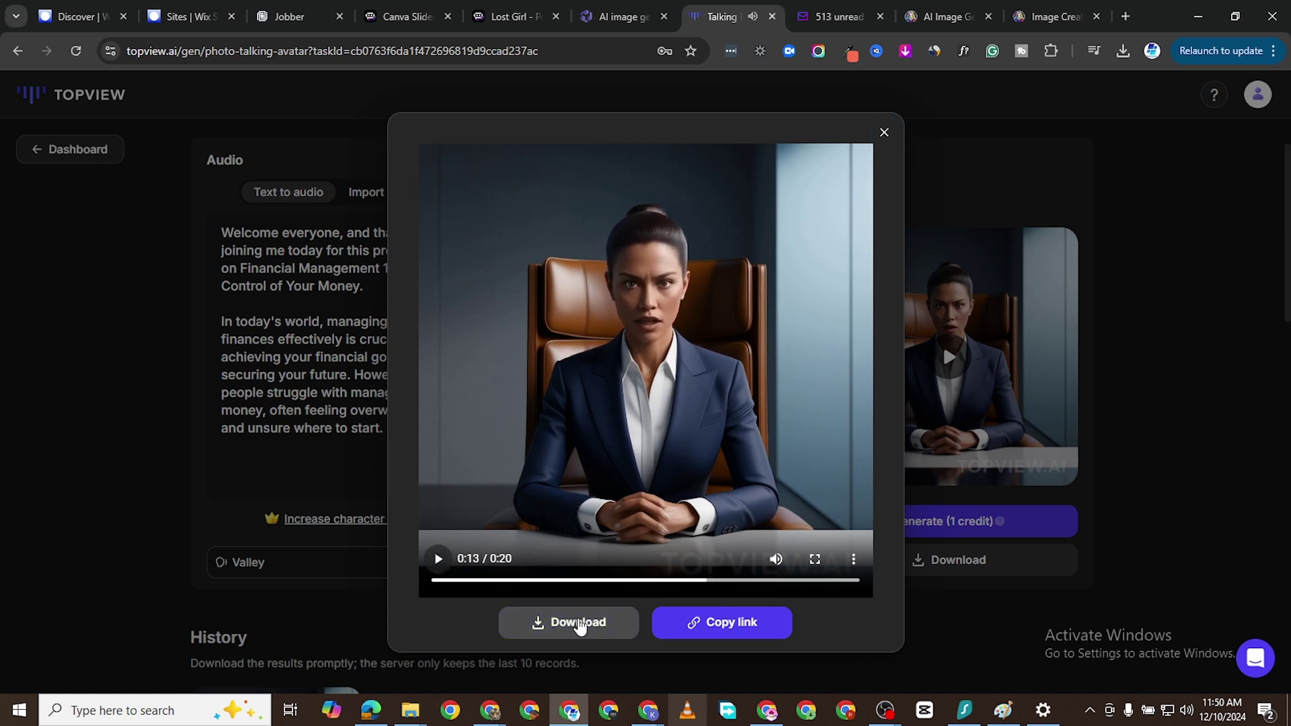
{"action": "left_click", "coordinate": [579, 623]}
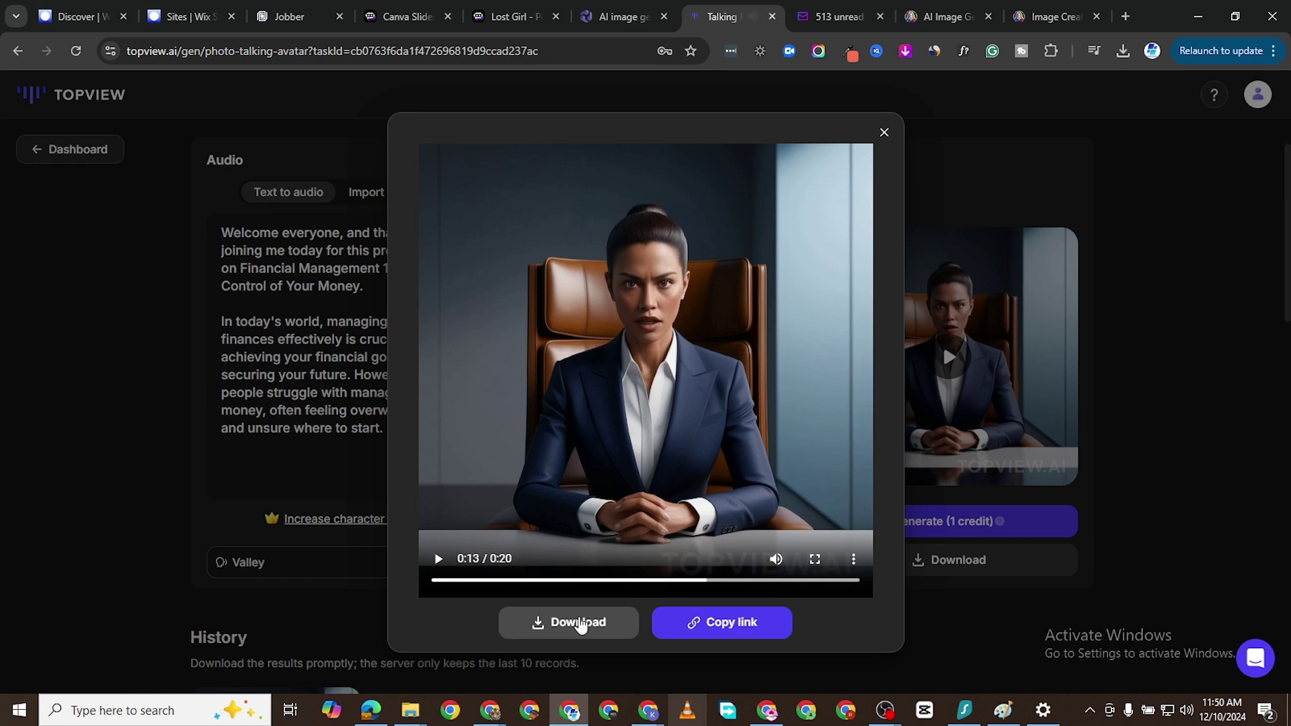